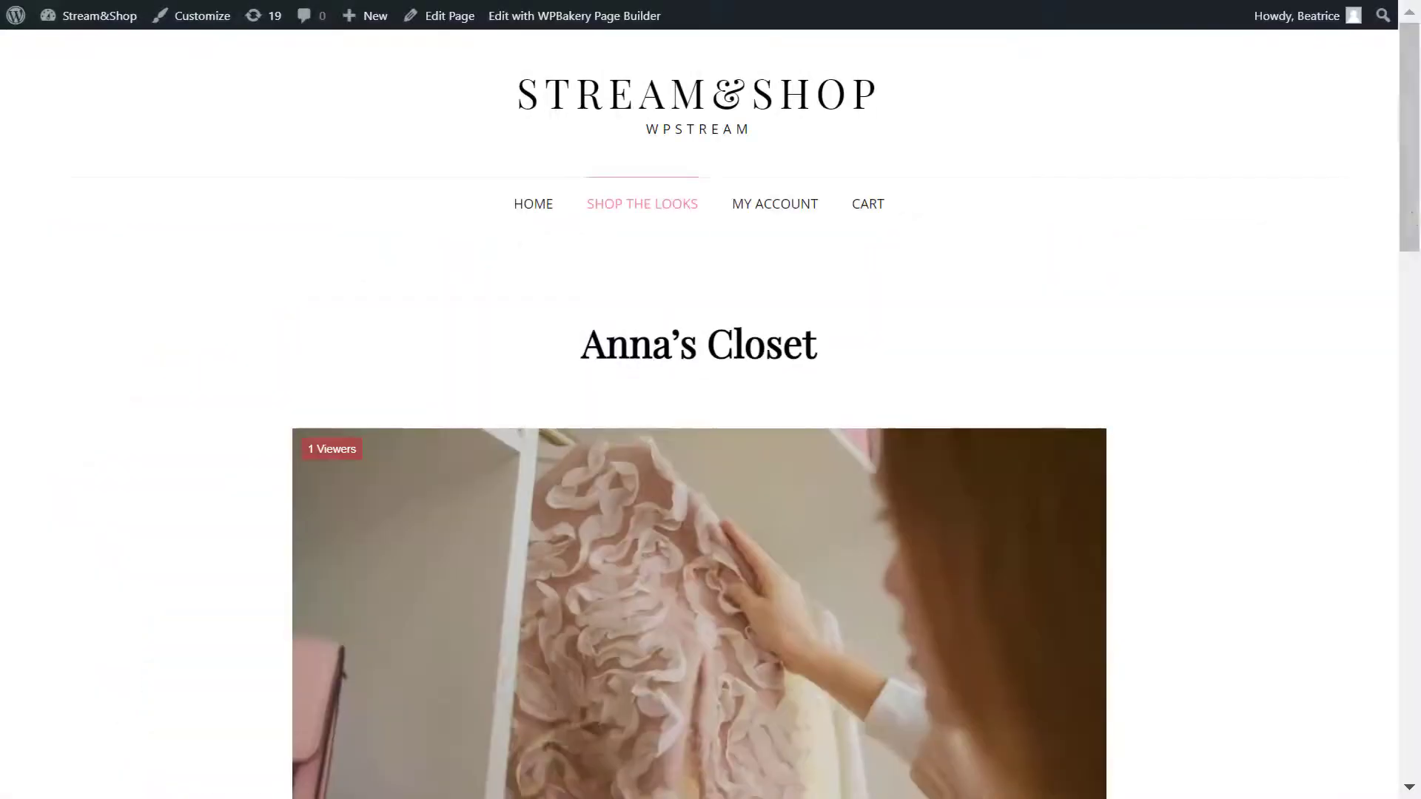
Step: Scroll through the Anna's Closet shop page past the live-stream player and product grid
{"action": "scroll", "coordinate": [1405, 195], "scroll_direction": "down", "scroll_amount": 3}
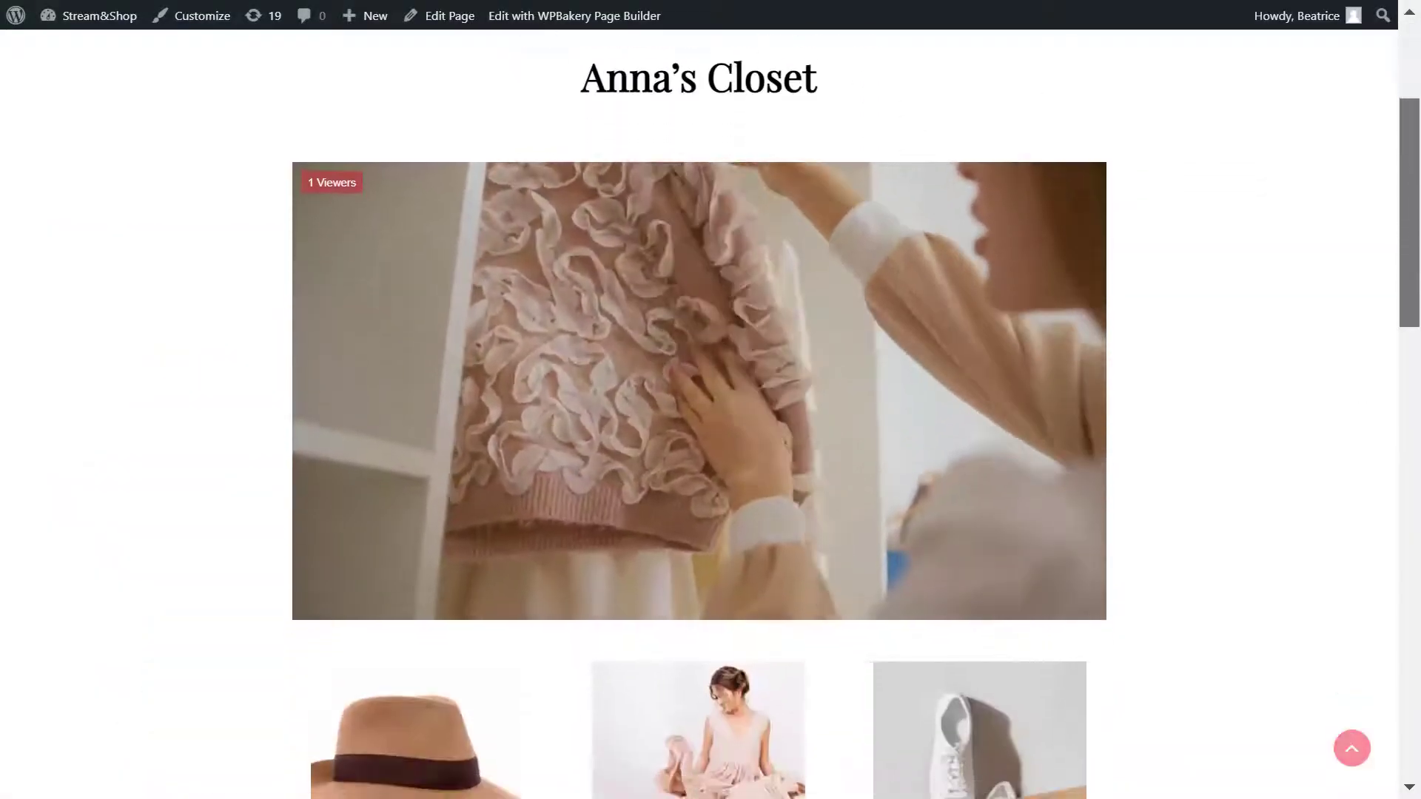
{"action": "scroll", "coordinate": [1395, 415], "scroll_direction": "down", "scroll_amount": 6}
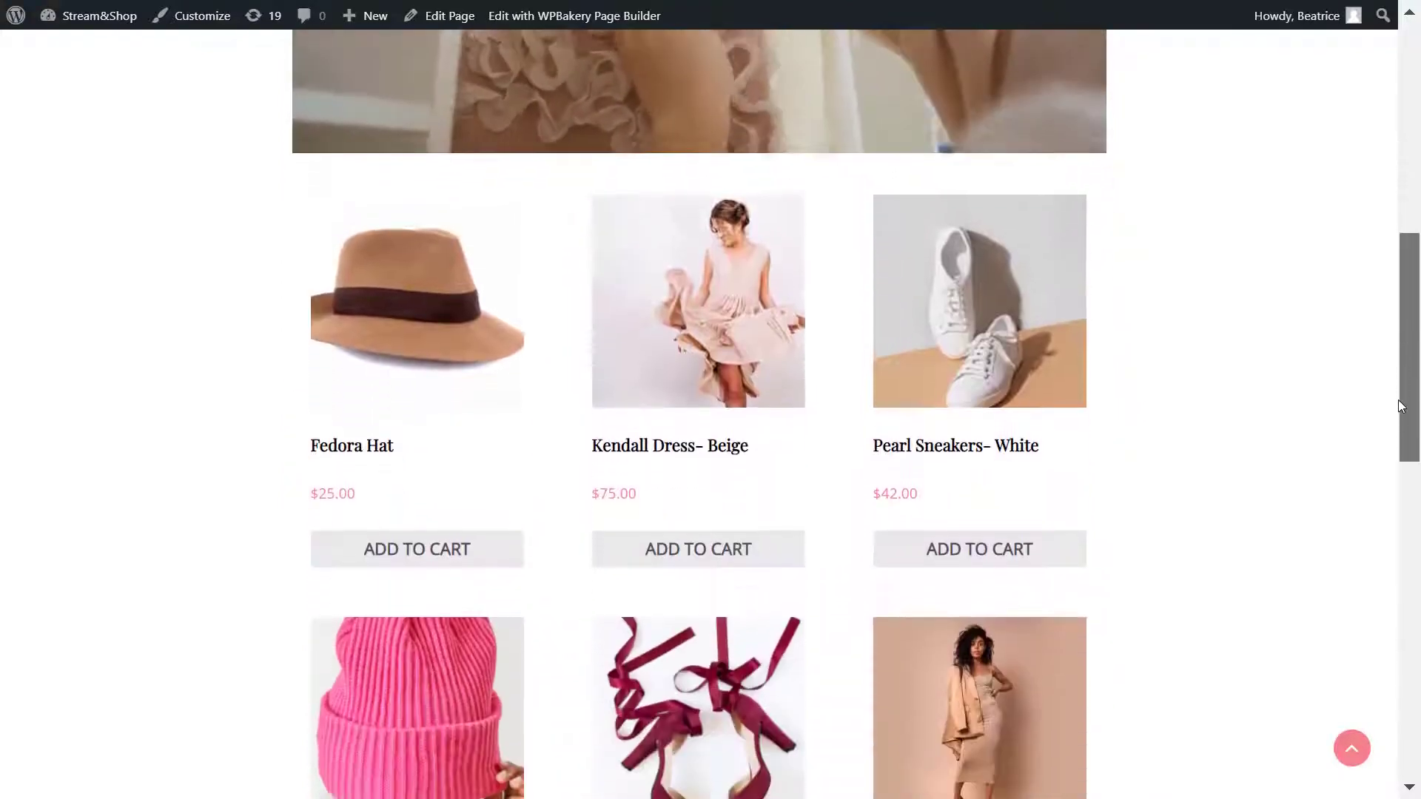
{"action": "scroll", "coordinate": [1393, 436], "scroll_direction": "down", "scroll_amount": 5}
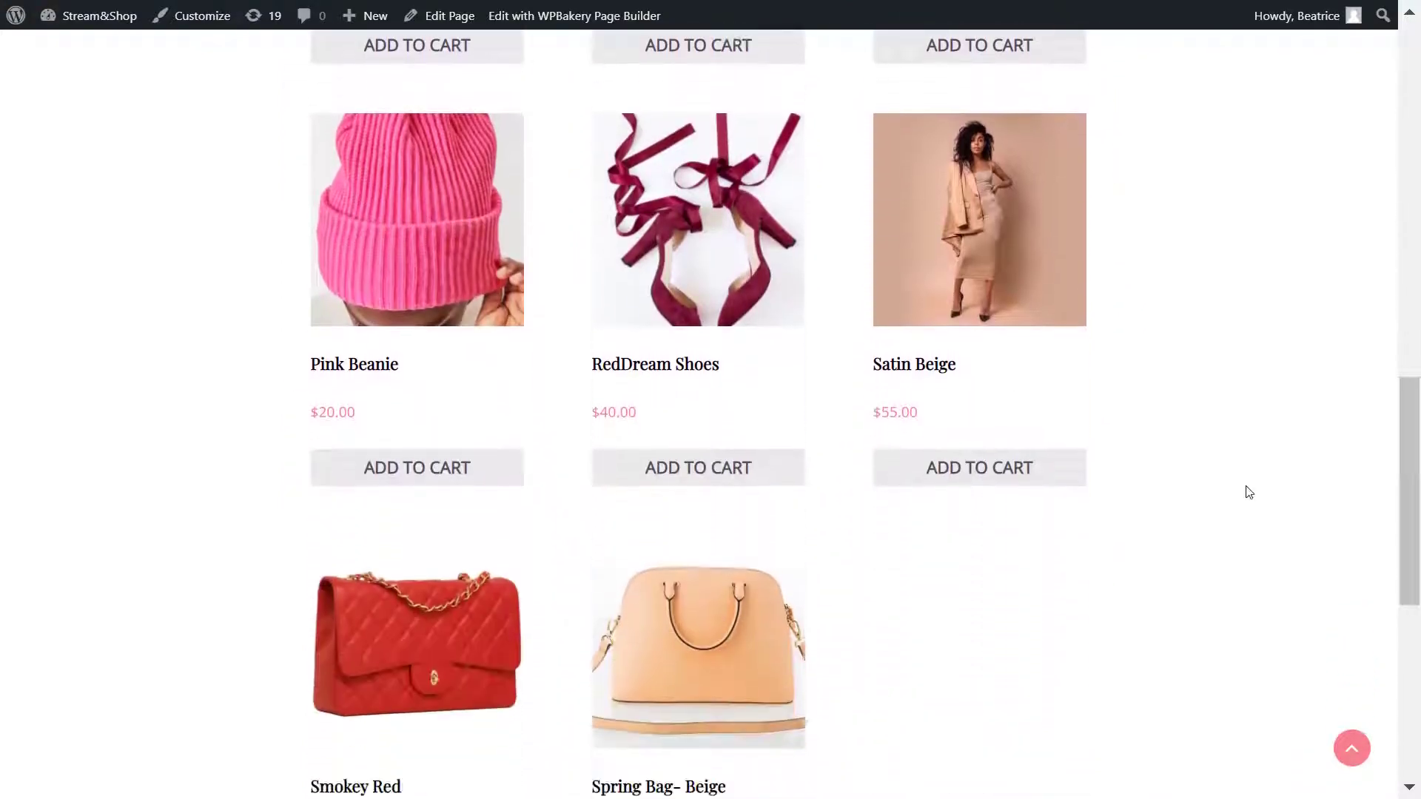
{"action": "scroll", "coordinate": [1037, 466], "scroll_direction": "up", "scroll_amount": 15}
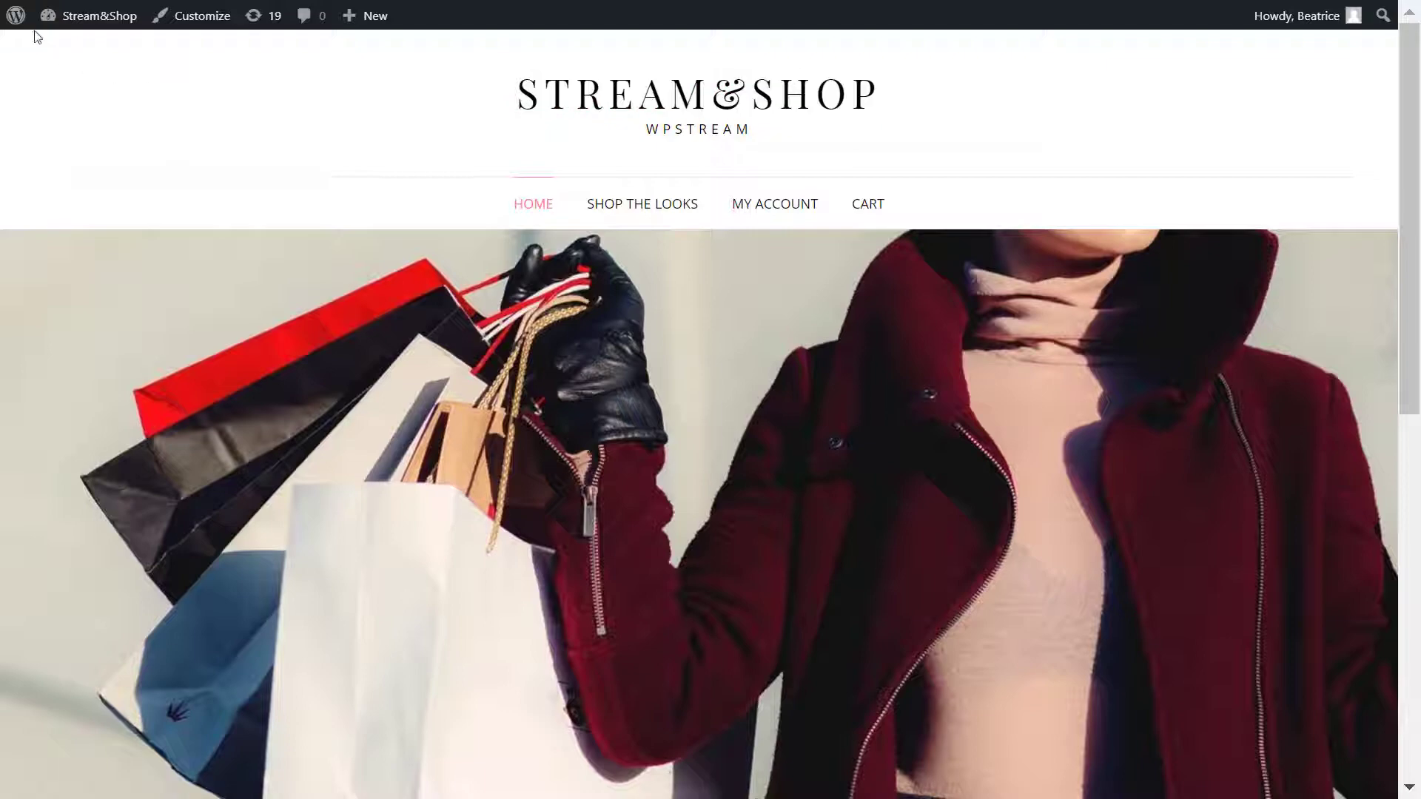
Step: Open Installed Plugins and scroll down to the active WooCommerce and WpStream entries
{"action": "mouse_move", "coordinate": [16, 16]}
{"action": "left_click", "coordinate": [52, 47]}
{"action": "mouse_move", "coordinate": [77, 503]}
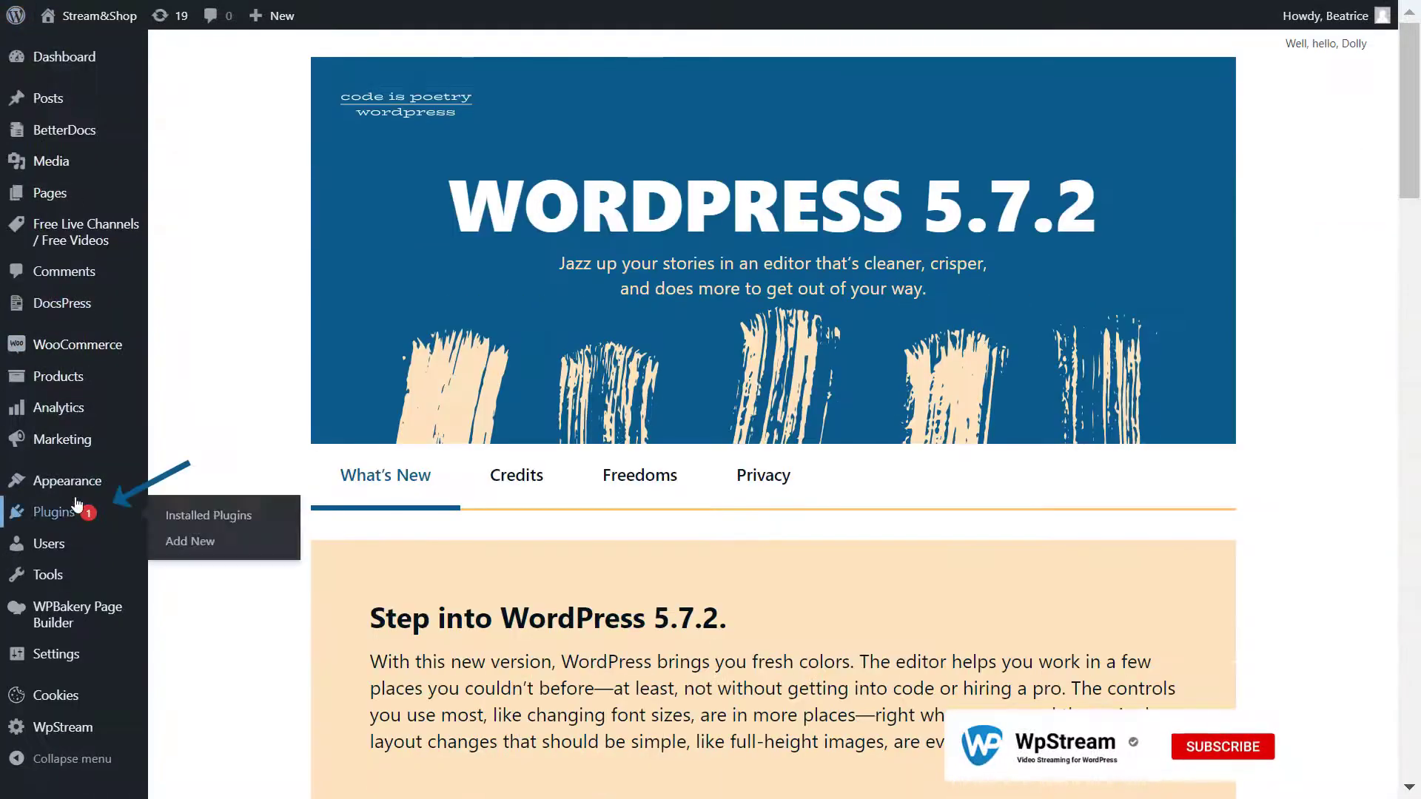
{"action": "left_click", "coordinate": [52, 525]}
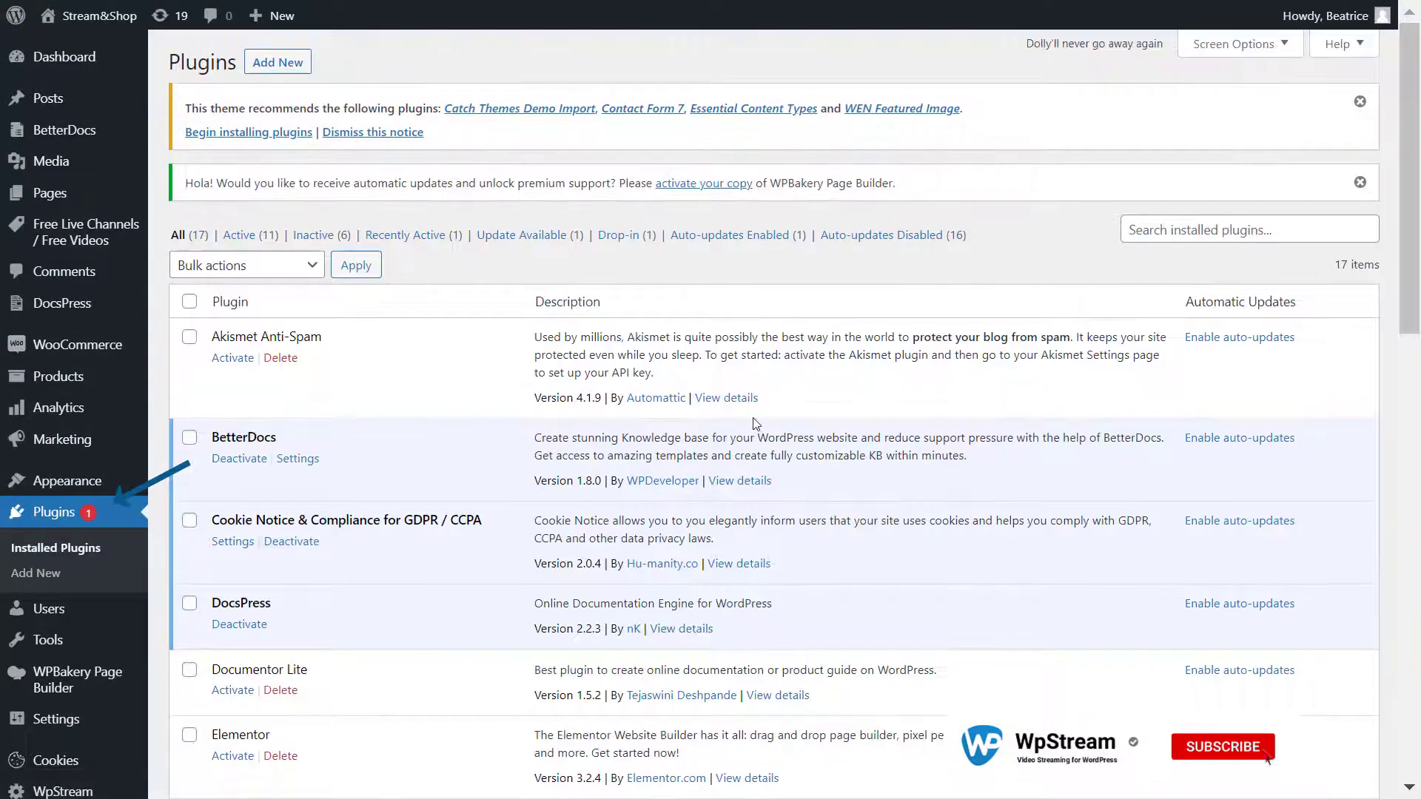
{"action": "scroll", "coordinate": [752, 415], "scroll_direction": "down", "scroll_amount": 9}
{"action": "scroll", "coordinate": [753, 424], "scroll_direction": "down", "scroll_amount": 5}
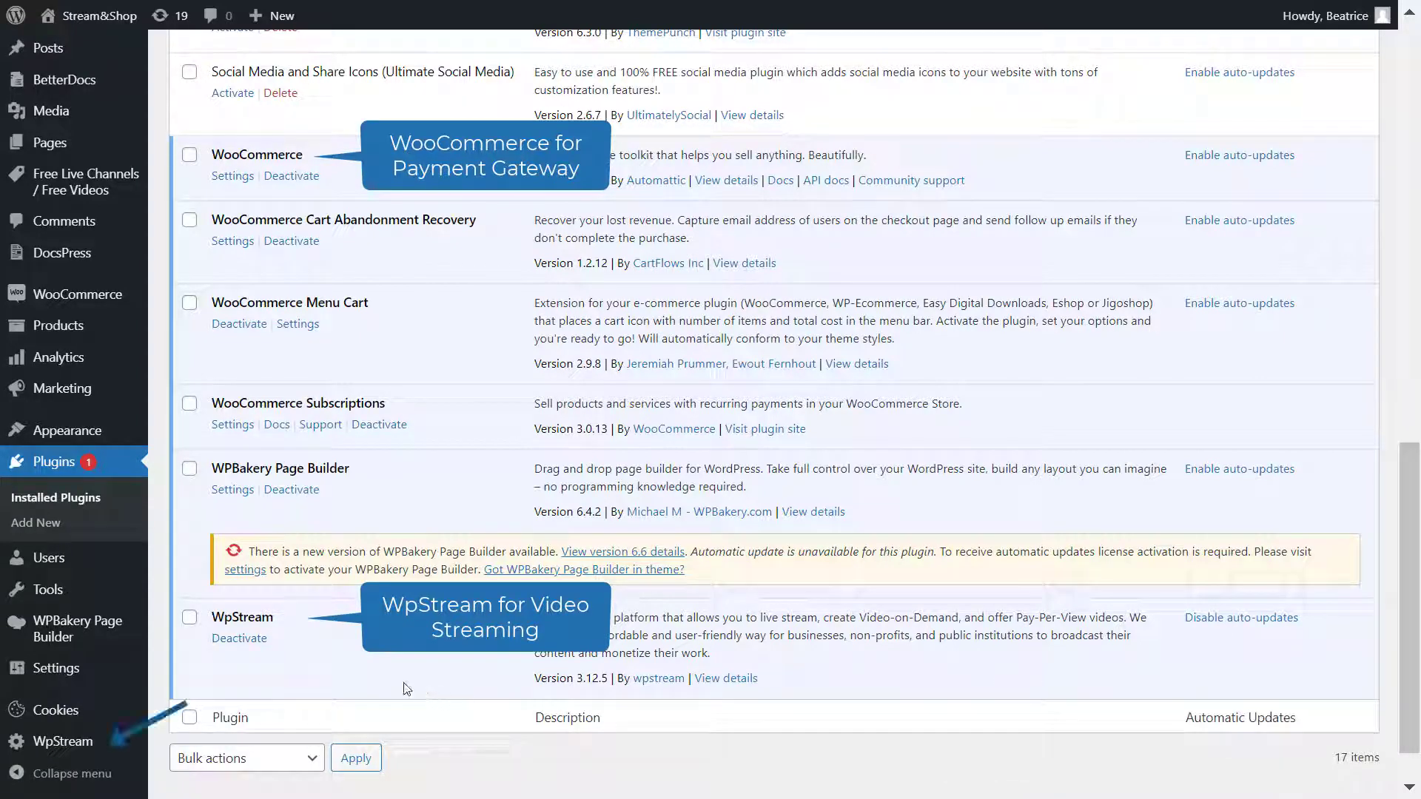
Step: Open WpStream Credentials and follow its link to the account registration form
{"action": "mouse_move", "coordinate": [111, 741]}
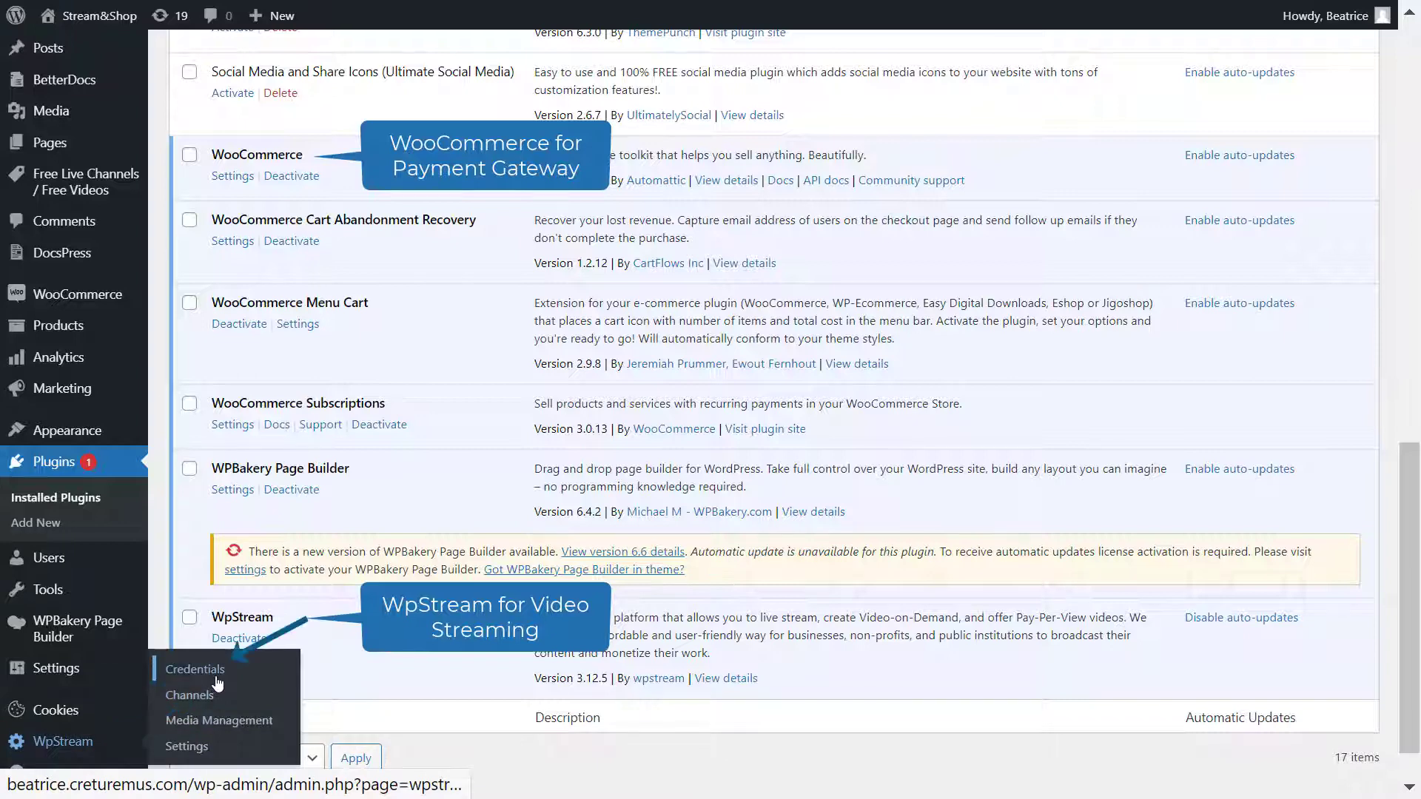
{"action": "left_click", "coordinate": [217, 683]}
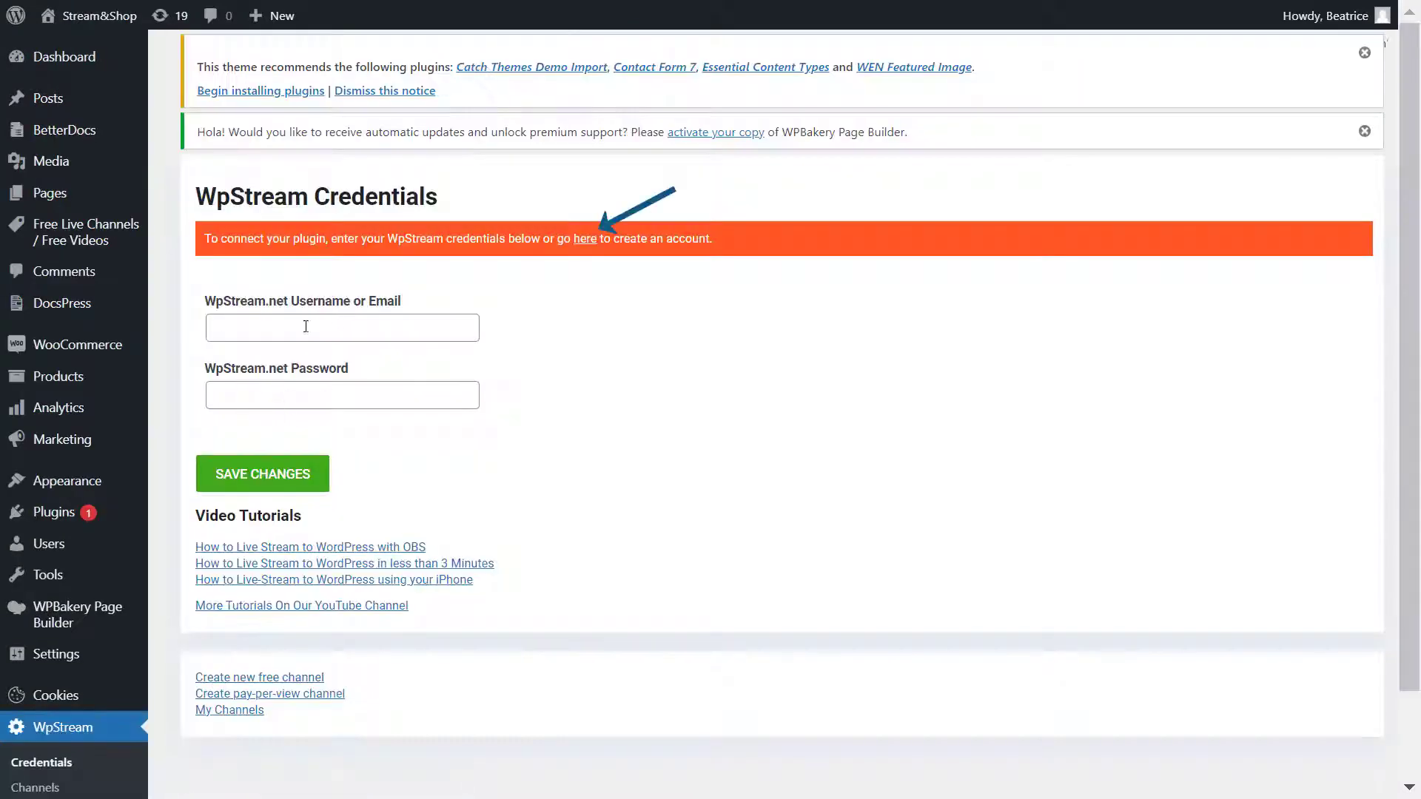
{"action": "left_click", "coordinate": [584, 240]}
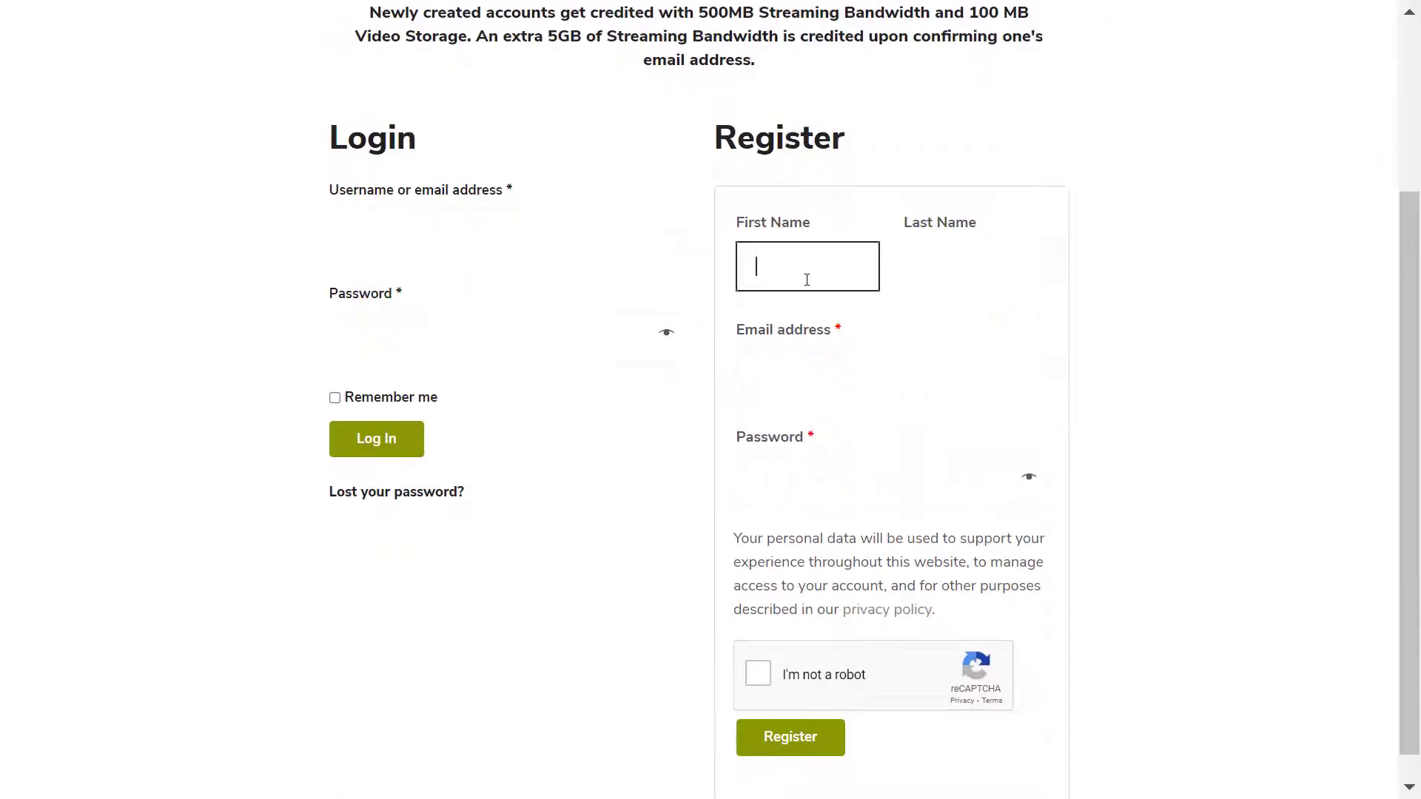
Step: Register a free-trial account with first name, last name, e-mail and password, then request the confirmation link
{"action": "key", "text": "Tab"}
{"action": "key", "text": "Tab"}
{"action": "key", "text": "Tab"}
{"action": "type", "text": "••••••••••••"}
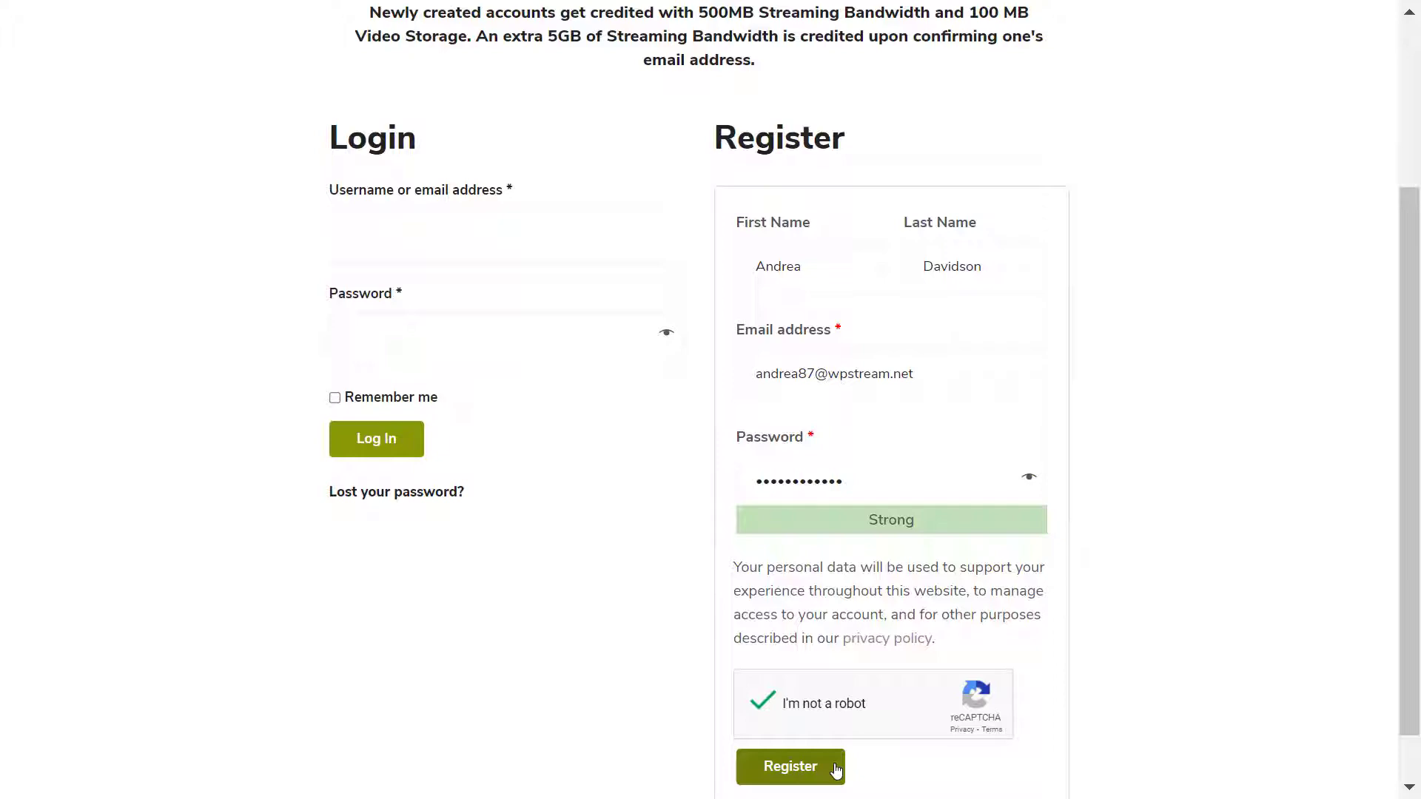
{"action": "left_click", "coordinate": [837, 770]}
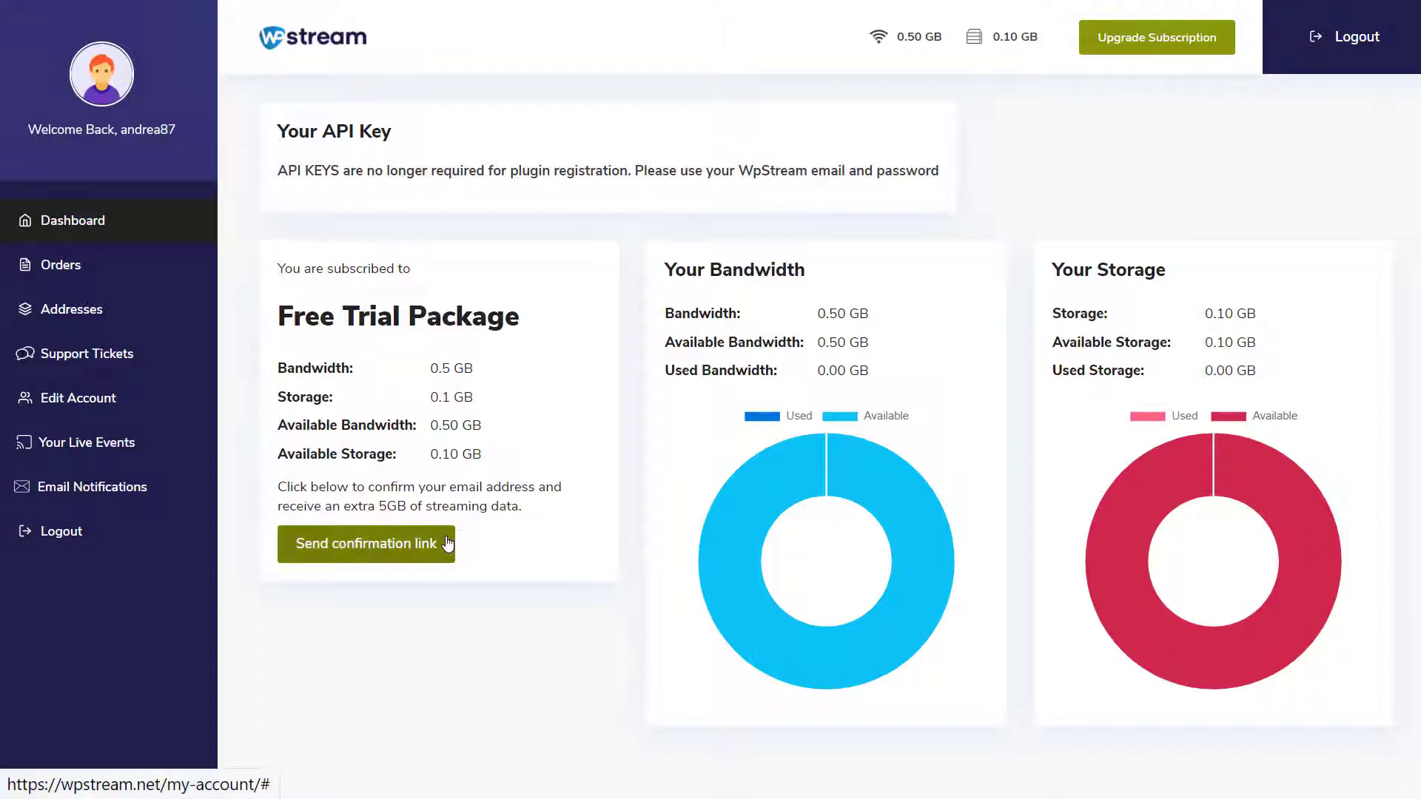
{"action": "left_click", "coordinate": [373, 546]}
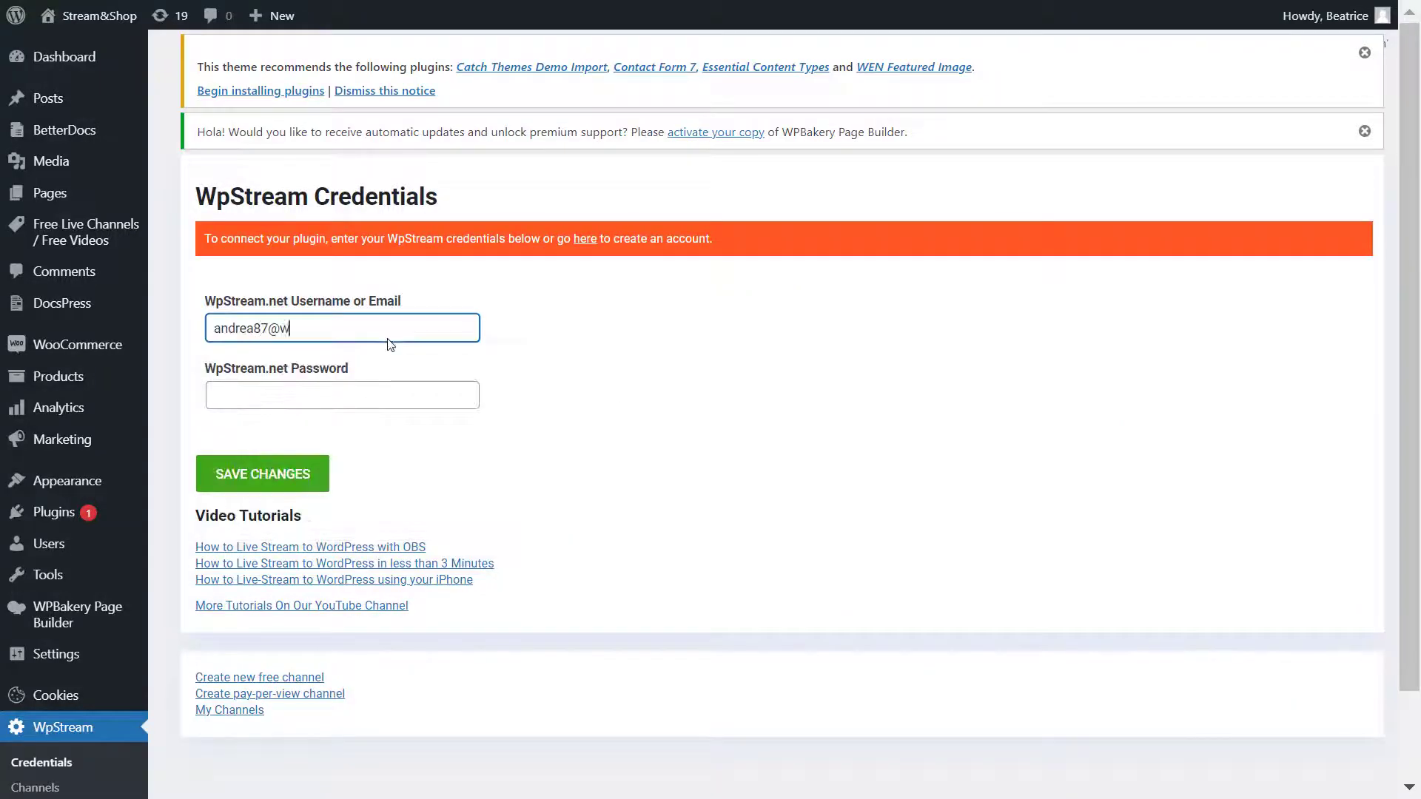
Step: Enter the WpStream account e-mail and password in Credentials and save the changes
{"action": "type", "text": "pstream.net"}
{"action": "key", "text": "Tab"}
{"action": "type", "text": "***"}
{"action": "left_click", "coordinate": [277, 484]}
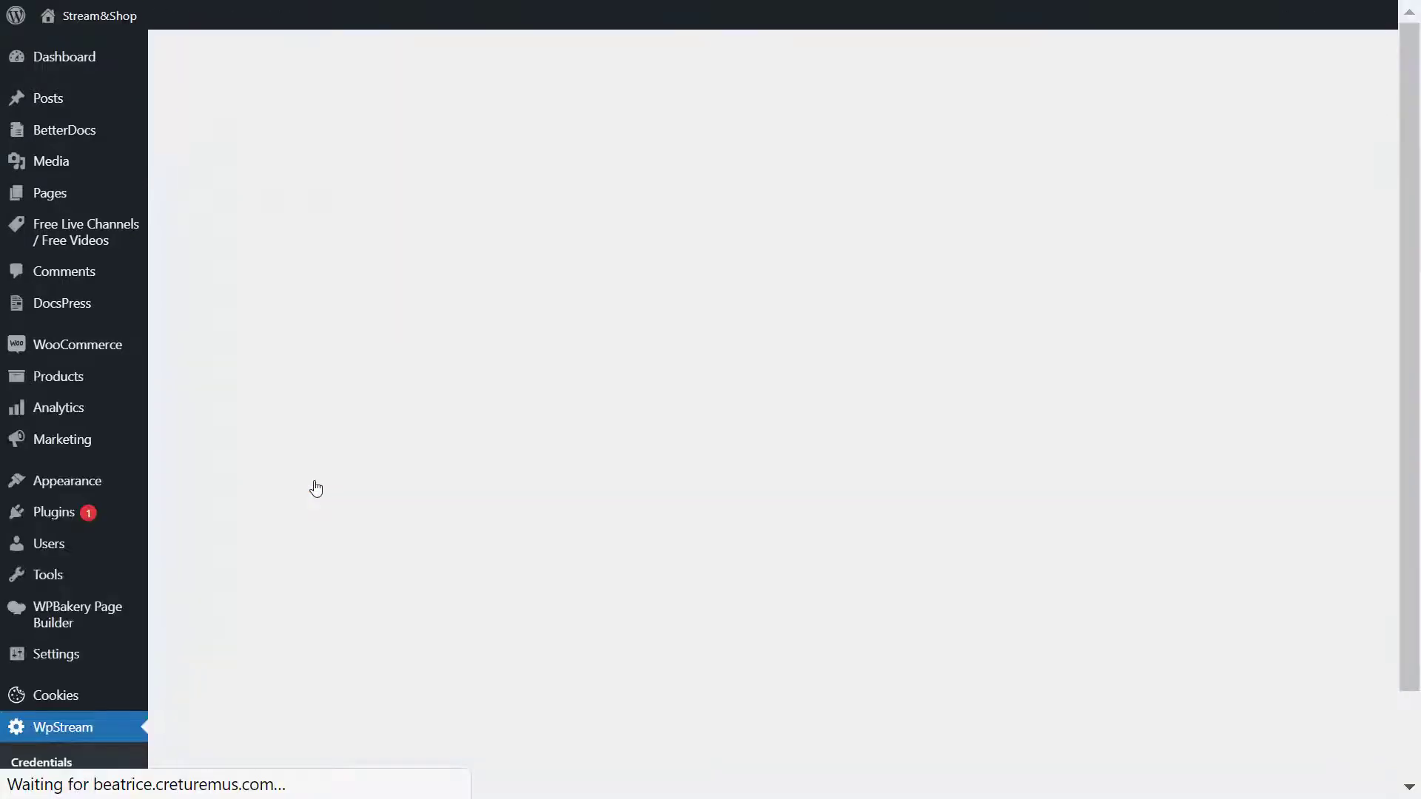
Step: Check the Connected to WpStream.net! status, then go to the Stream&Shop homepage
{"action": "scroll", "coordinate": [697, 602], "scroll_direction": "down", "scroll_amount": 2}
{"action": "scroll", "coordinate": [700, 602], "scroll_direction": "up", "scroll_amount": 2}
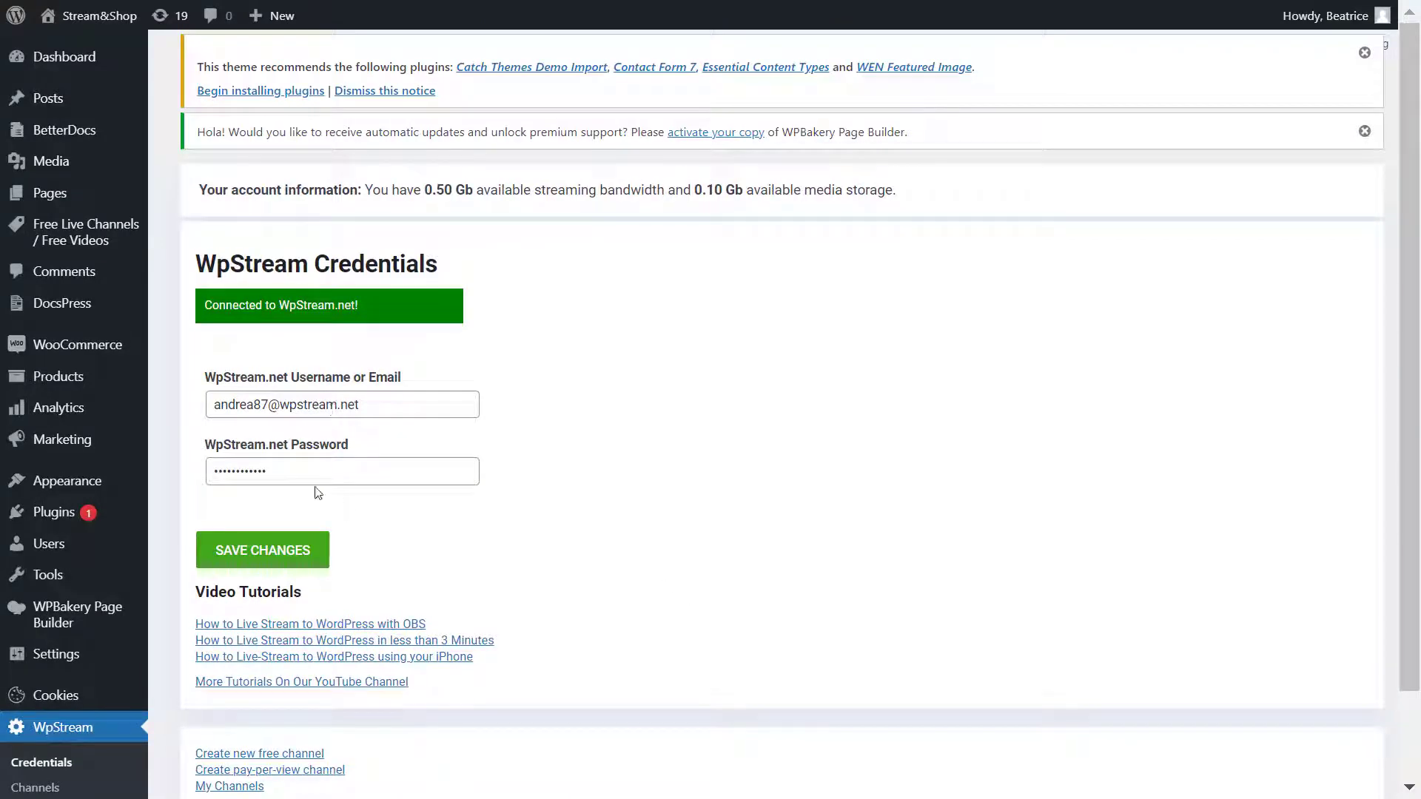
{"action": "left_click", "coordinate": [69, 18]}
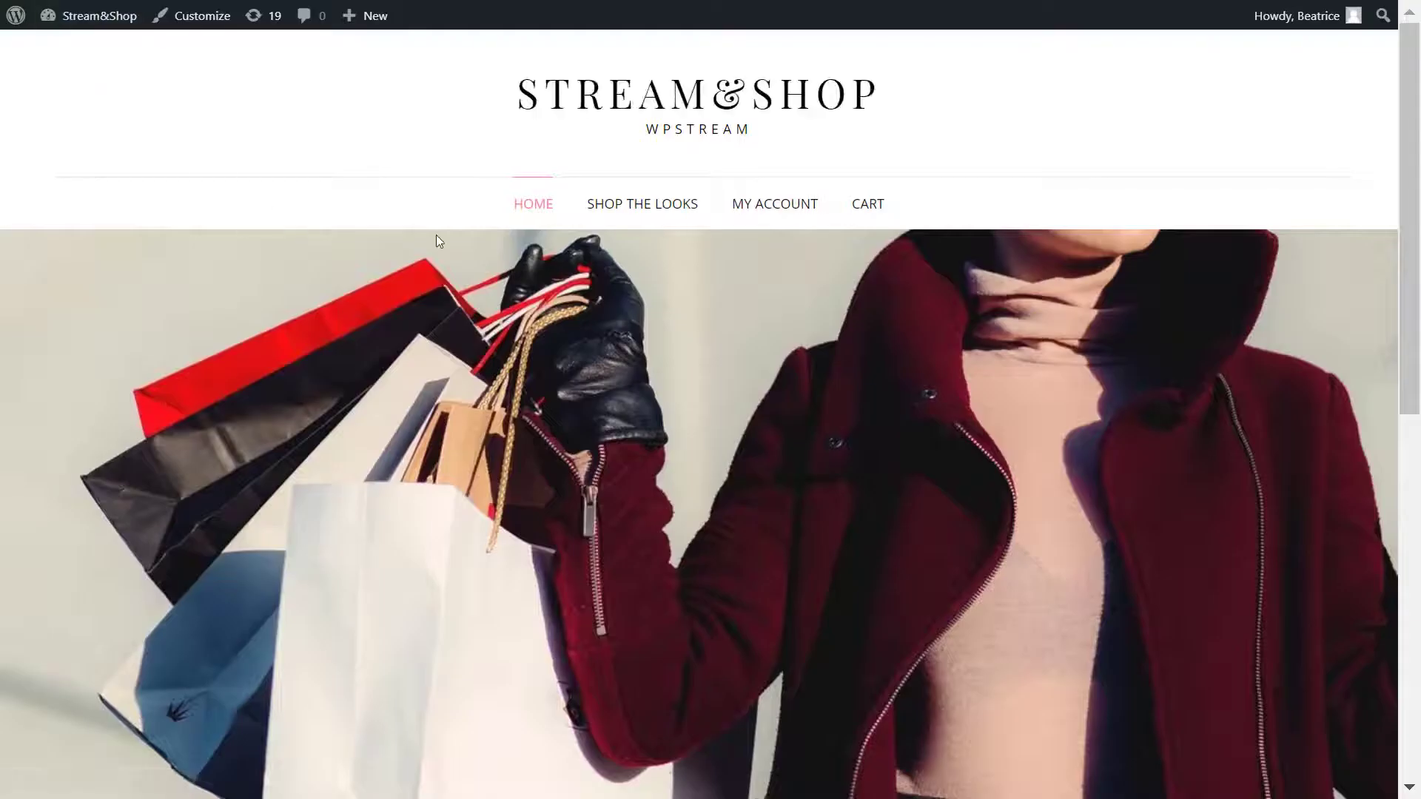
Step: Open the Shop the Looks page and scroll through its products
{"action": "left_click", "coordinate": [665, 209]}
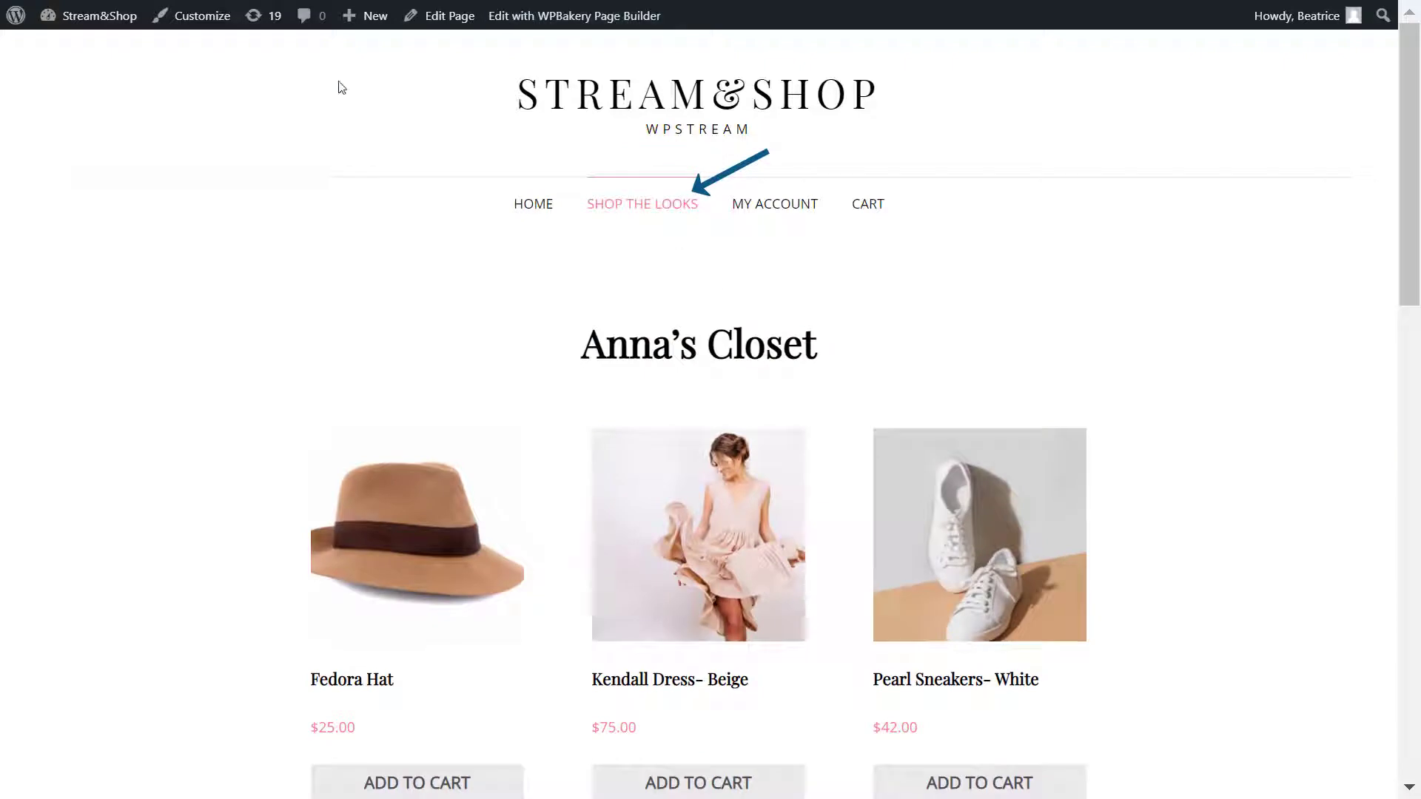
{"action": "scroll", "coordinate": [1328, 320], "scroll_direction": "down", "scroll_amount": 10}
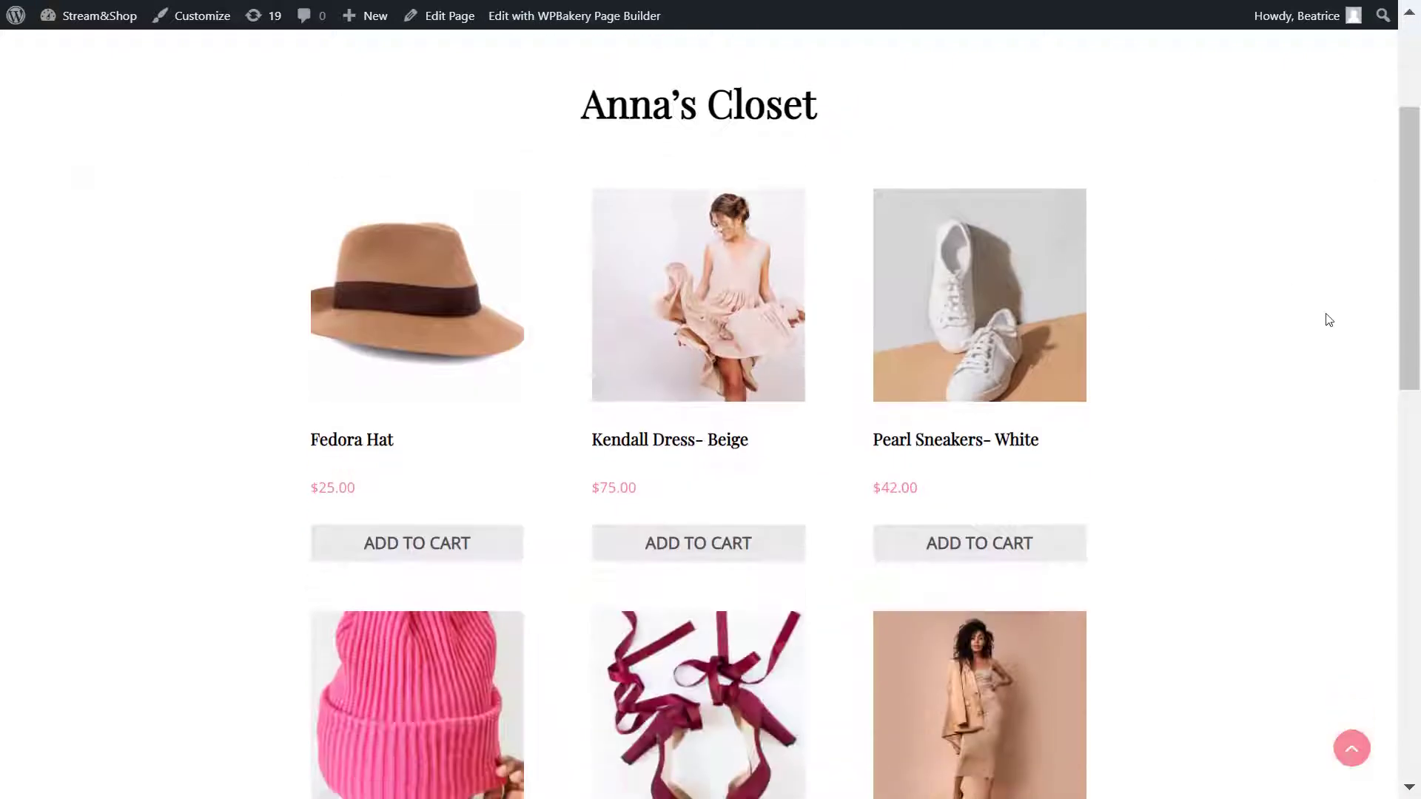
{"action": "scroll", "coordinate": [1328, 320], "scroll_direction": "up", "scroll_amount": 3}
{"action": "scroll", "coordinate": [1329, 320], "scroll_direction": "up", "scroll_amount": 7}
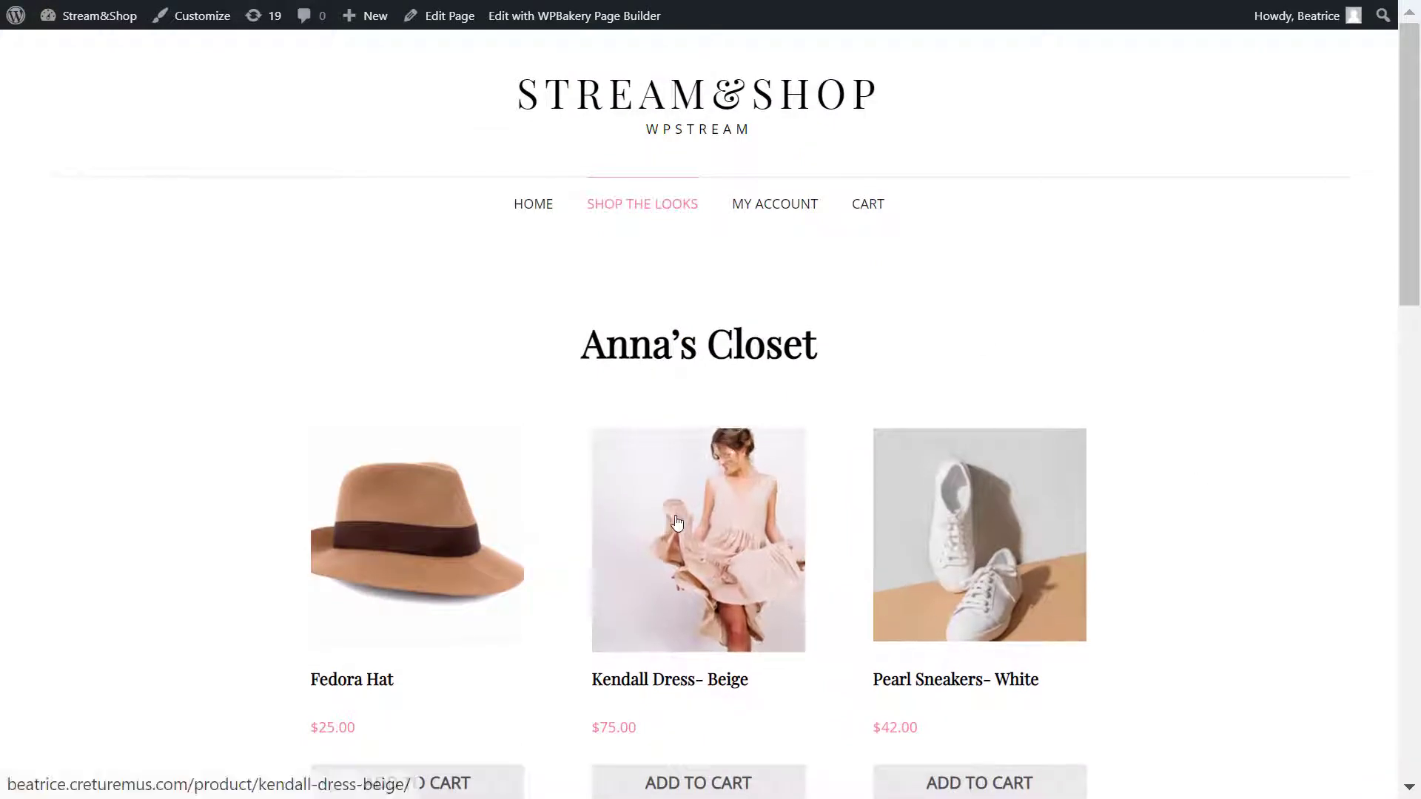
Step: View the Kendall Dress- Beige product page ($75.00), then return to Anna's Closet
{"action": "left_click", "coordinate": [676, 523]}
{"action": "scroll", "coordinate": [887, 488], "scroll_direction": "down", "scroll_amount": 2}
{"action": "scroll", "coordinate": [887, 488], "scroll_direction": "down", "scroll_amount": 2}
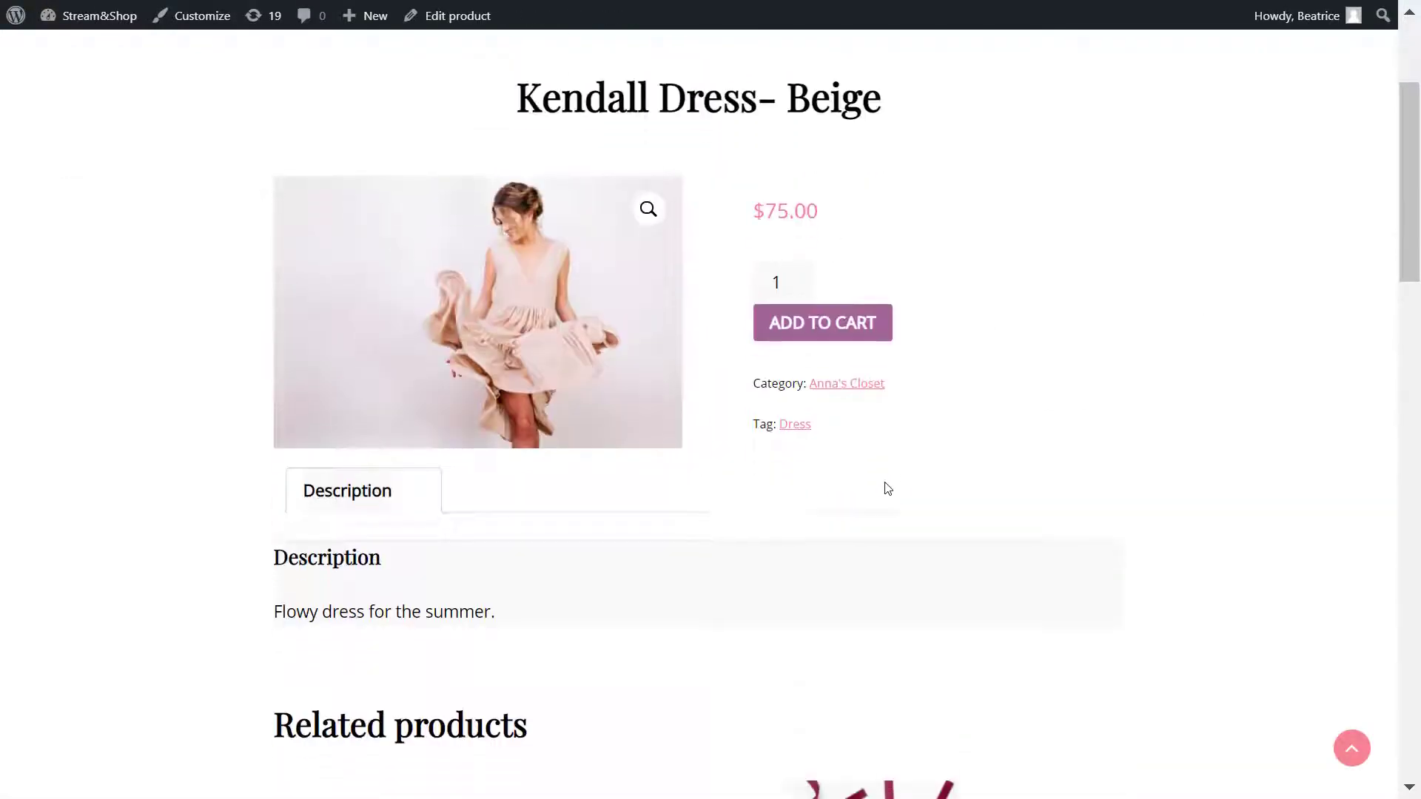
{"action": "scroll", "coordinate": [893, 484], "scroll_direction": "down", "scroll_amount": 7}
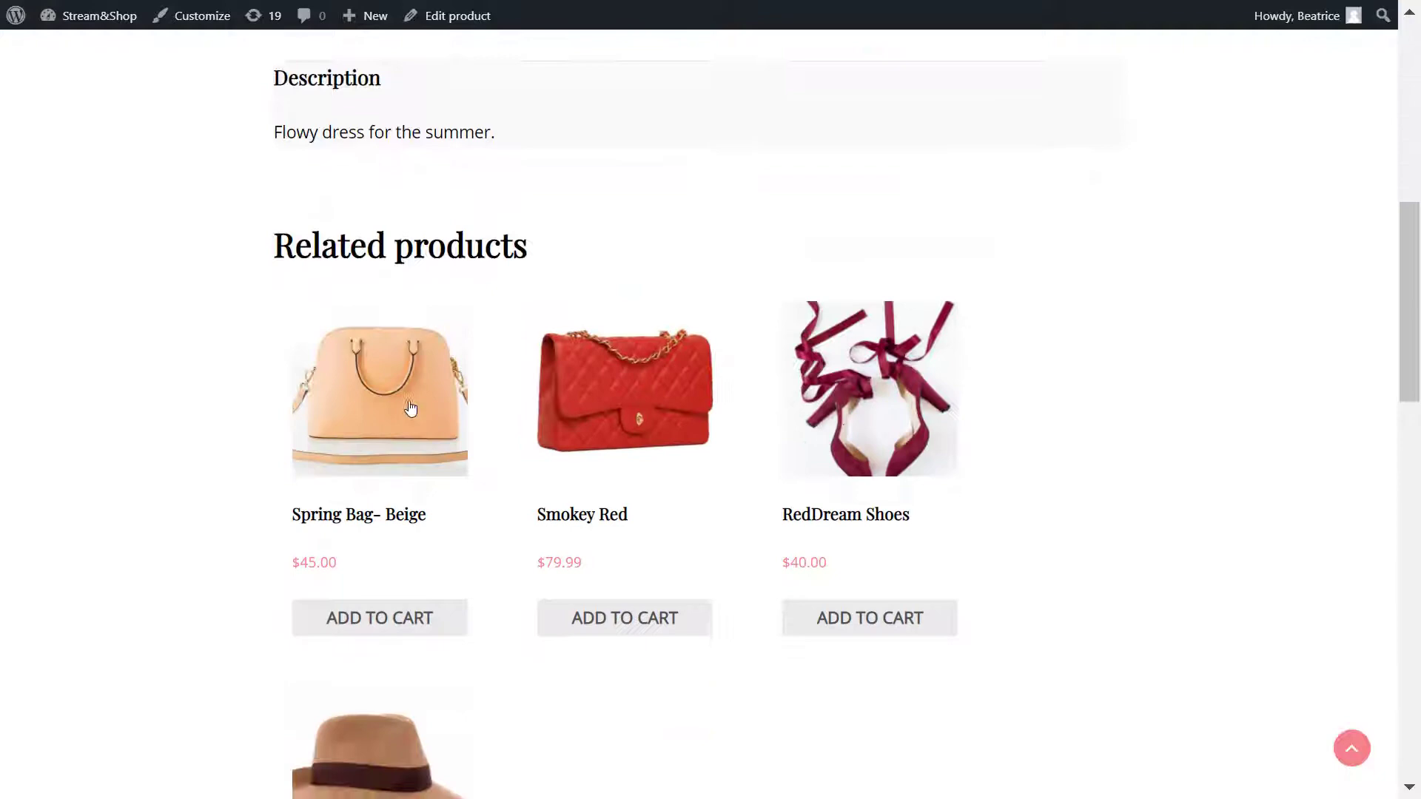
{"action": "scroll", "coordinate": [959, 538], "scroll_direction": "down", "scroll_amount": 6}
{"action": "scroll", "coordinate": [960, 535], "scroll_direction": "up", "scroll_amount": 16}
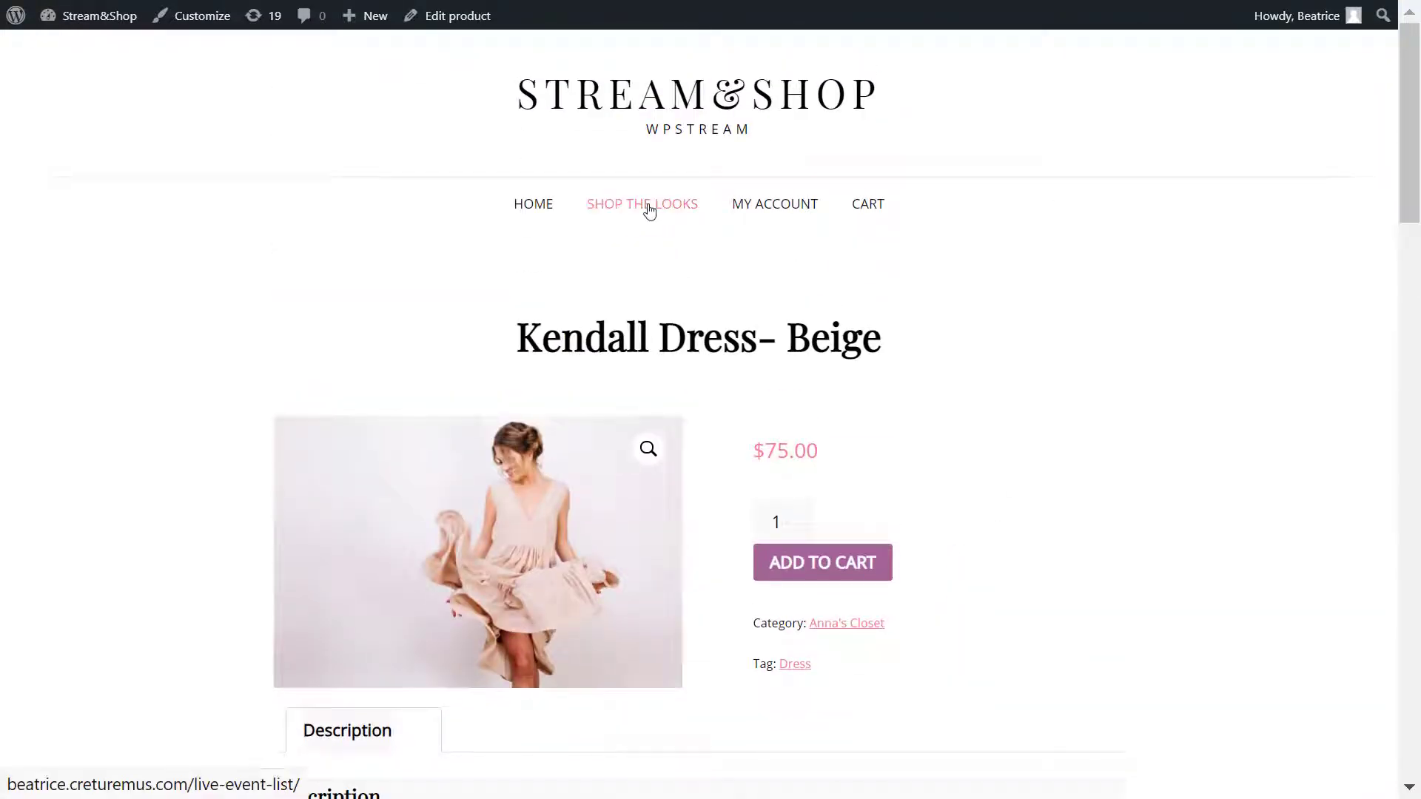
{"action": "left_click", "coordinate": [648, 210]}
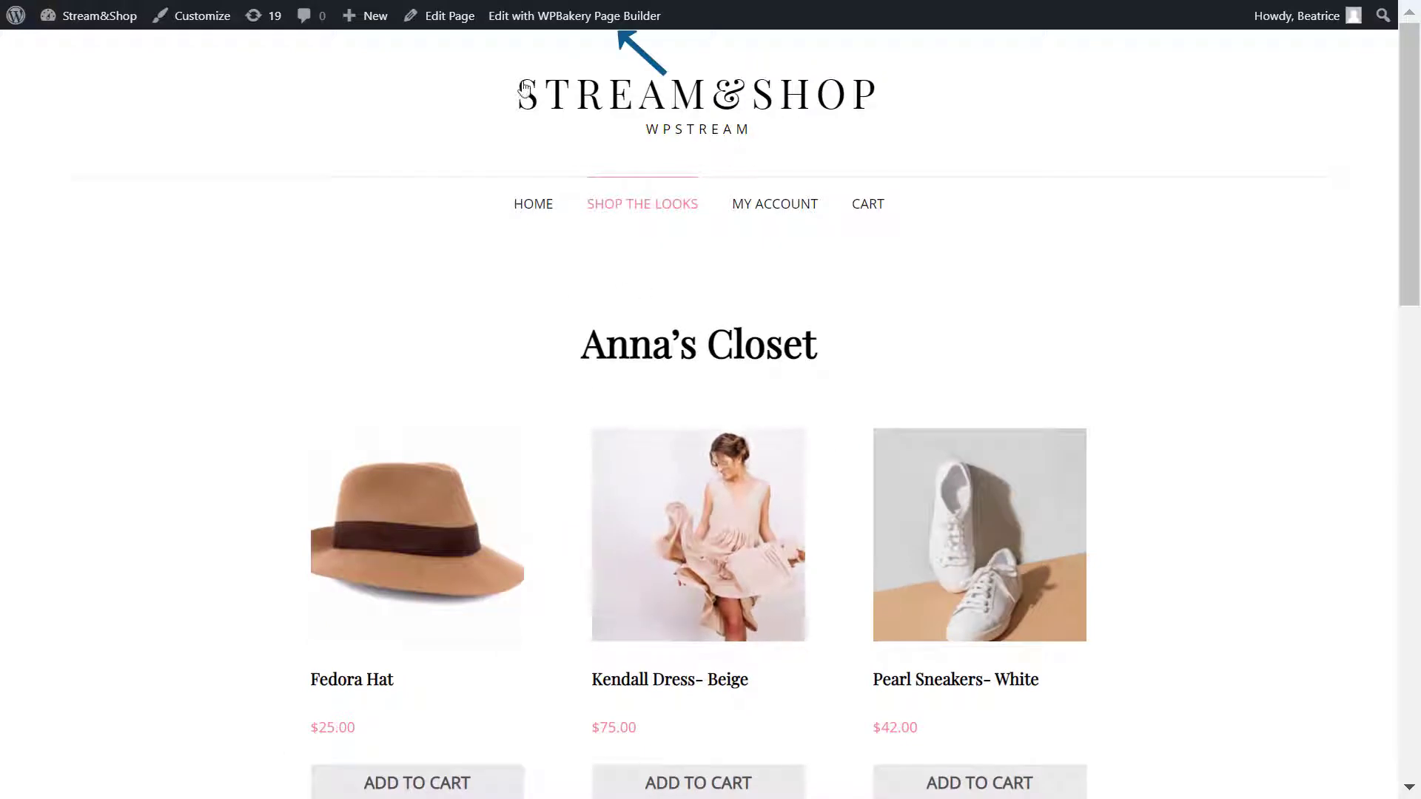
Step: In WPBakery, add a WpStream Player element to the empty row with default settings
{"action": "left_click", "coordinate": [559, 22]}
{"action": "scroll", "coordinate": [1395, 481], "scroll_direction": "down", "scroll_amount": 5}
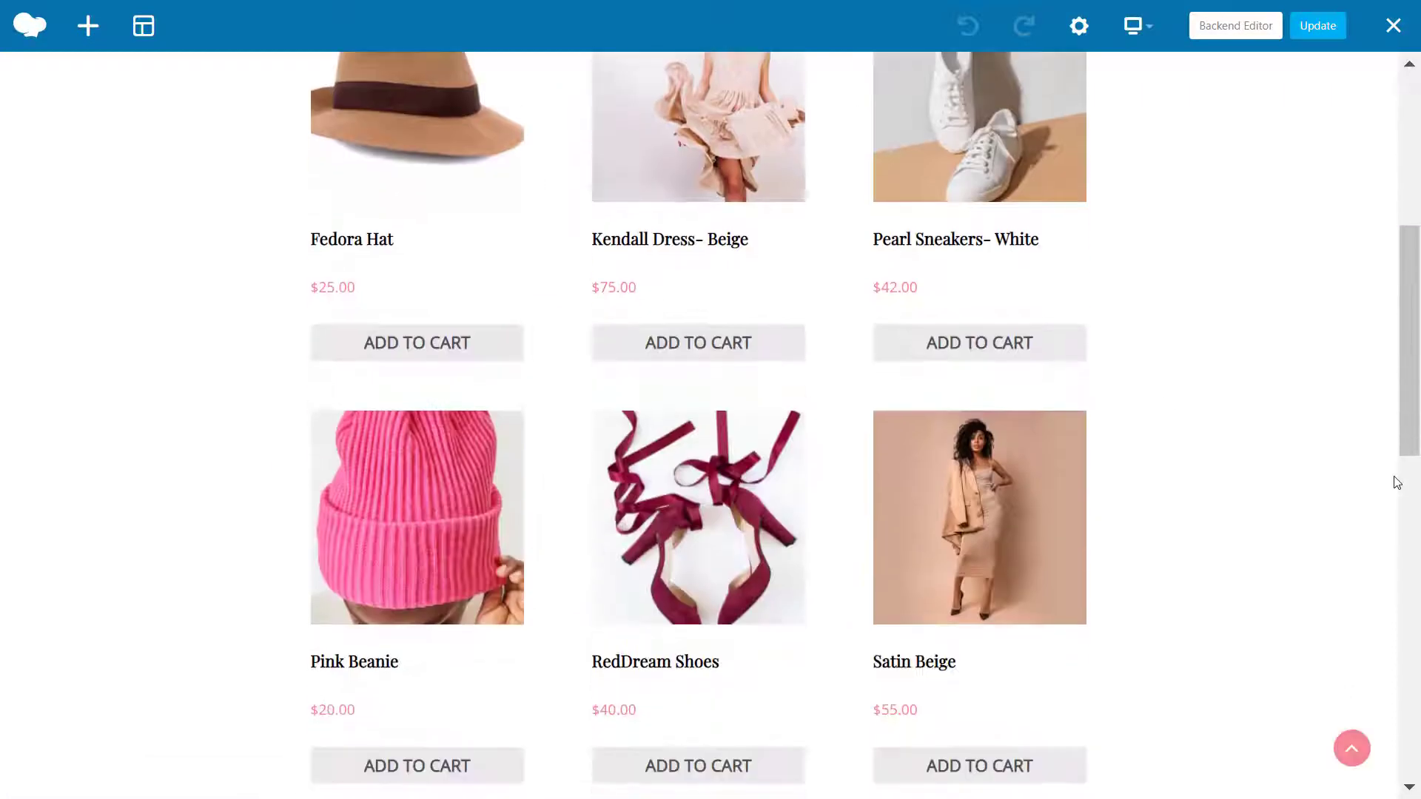
{"action": "scroll", "coordinate": [1395, 483], "scroll_direction": "down", "scroll_amount": 10}
{"action": "scroll", "coordinate": [698, 348], "scroll_direction": "up", "scroll_amount": 3}
{"action": "left_click", "coordinate": [699, 576]}
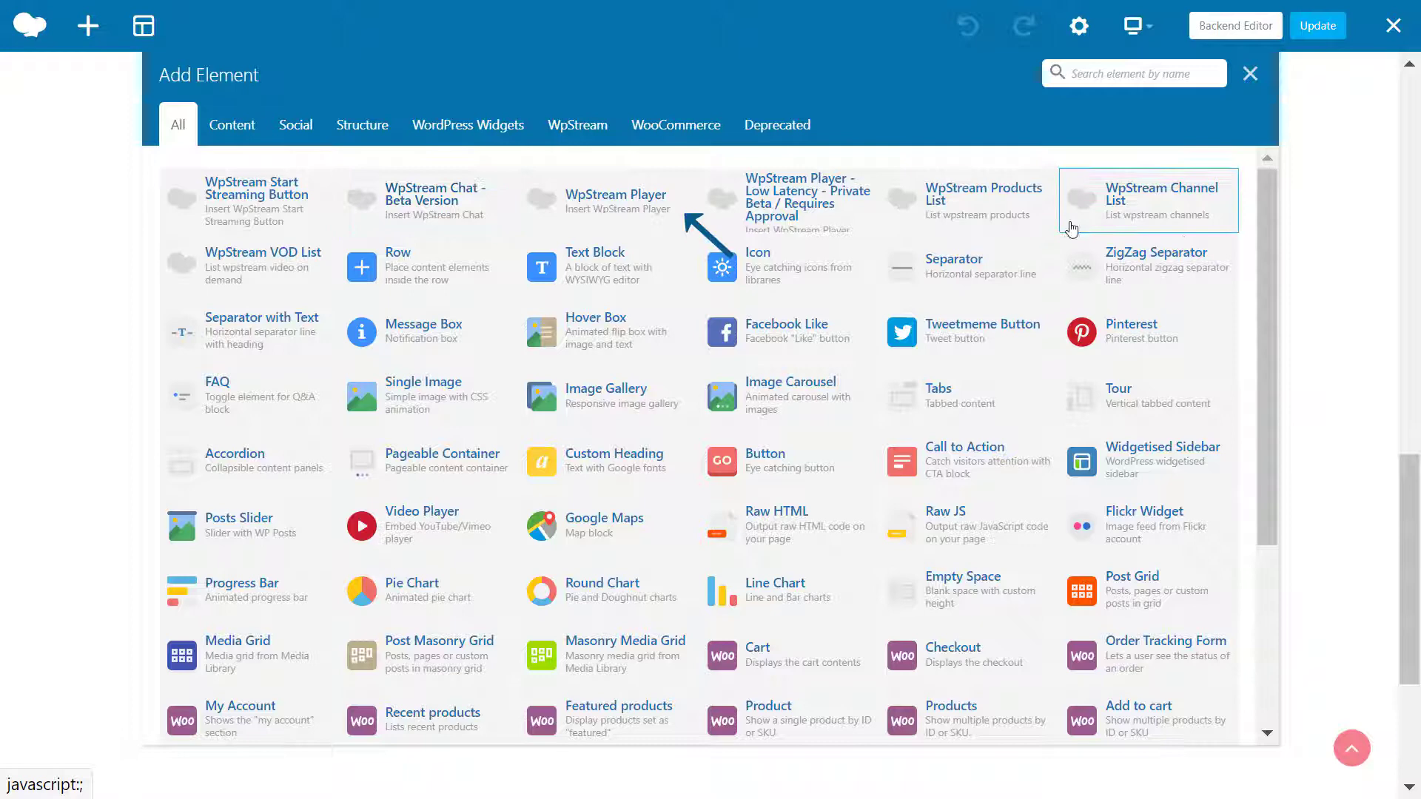
{"action": "left_click", "coordinate": [642, 197]}
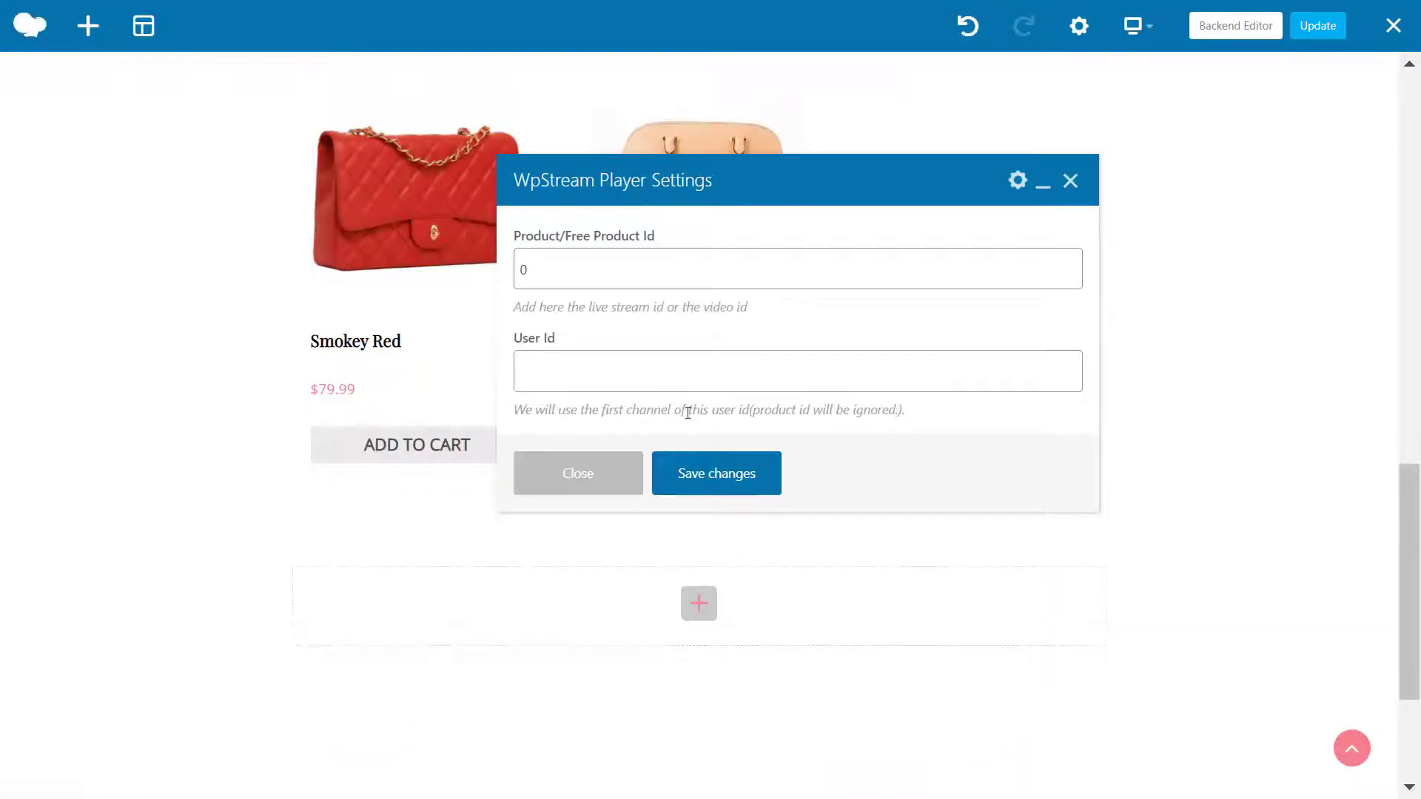
{"action": "left_click", "coordinate": [755, 490]}
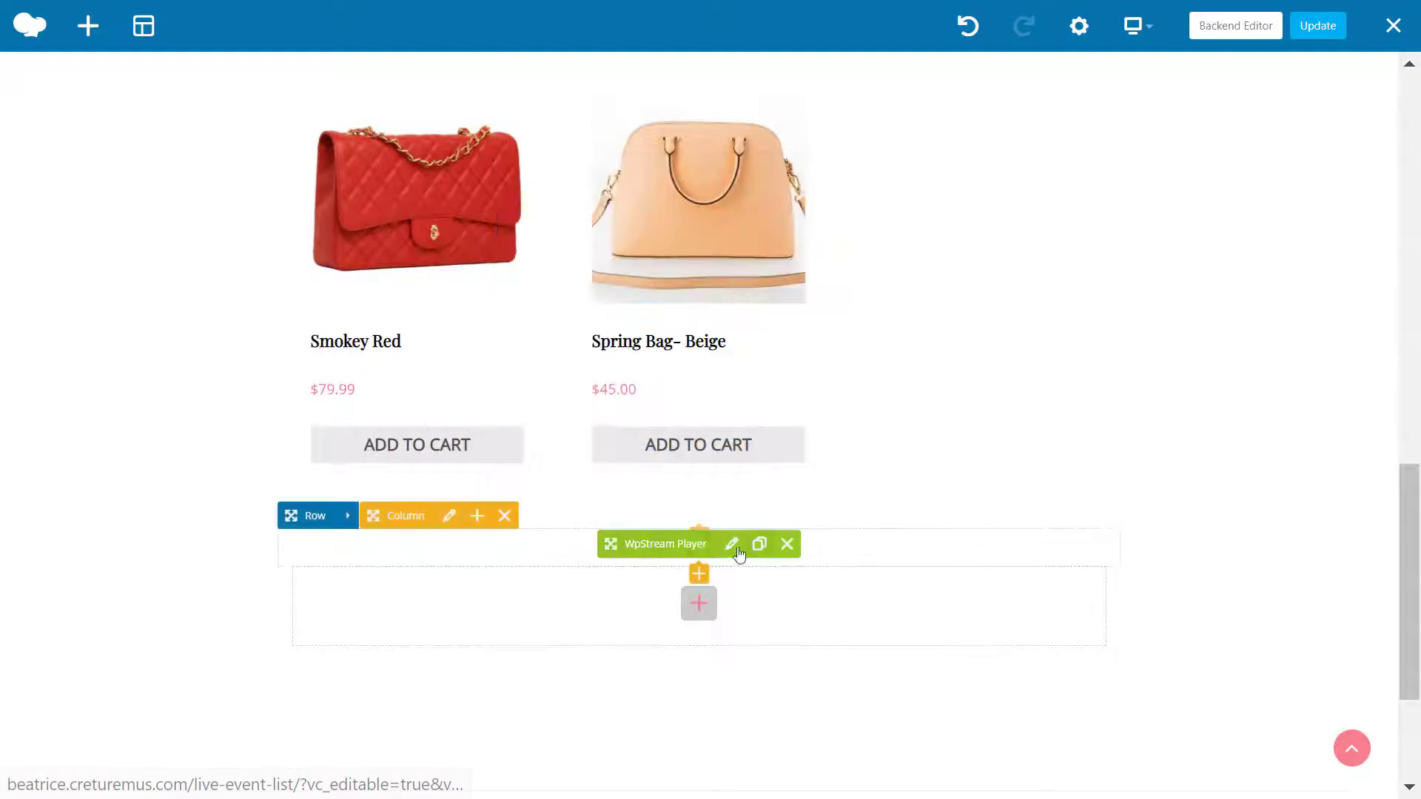
Step: Move the WpStream Player above the product grid and open its Product Id setting
{"action": "scroll", "coordinate": [688, 518], "scroll_direction": "up", "scroll_amount": 15}
{"action": "left_click_drag", "start_coordinate": [689, 503], "coordinate": [470, 492]}
{"action": "scroll", "coordinate": [470, 491], "scroll_direction": "down", "scroll_amount": 2}
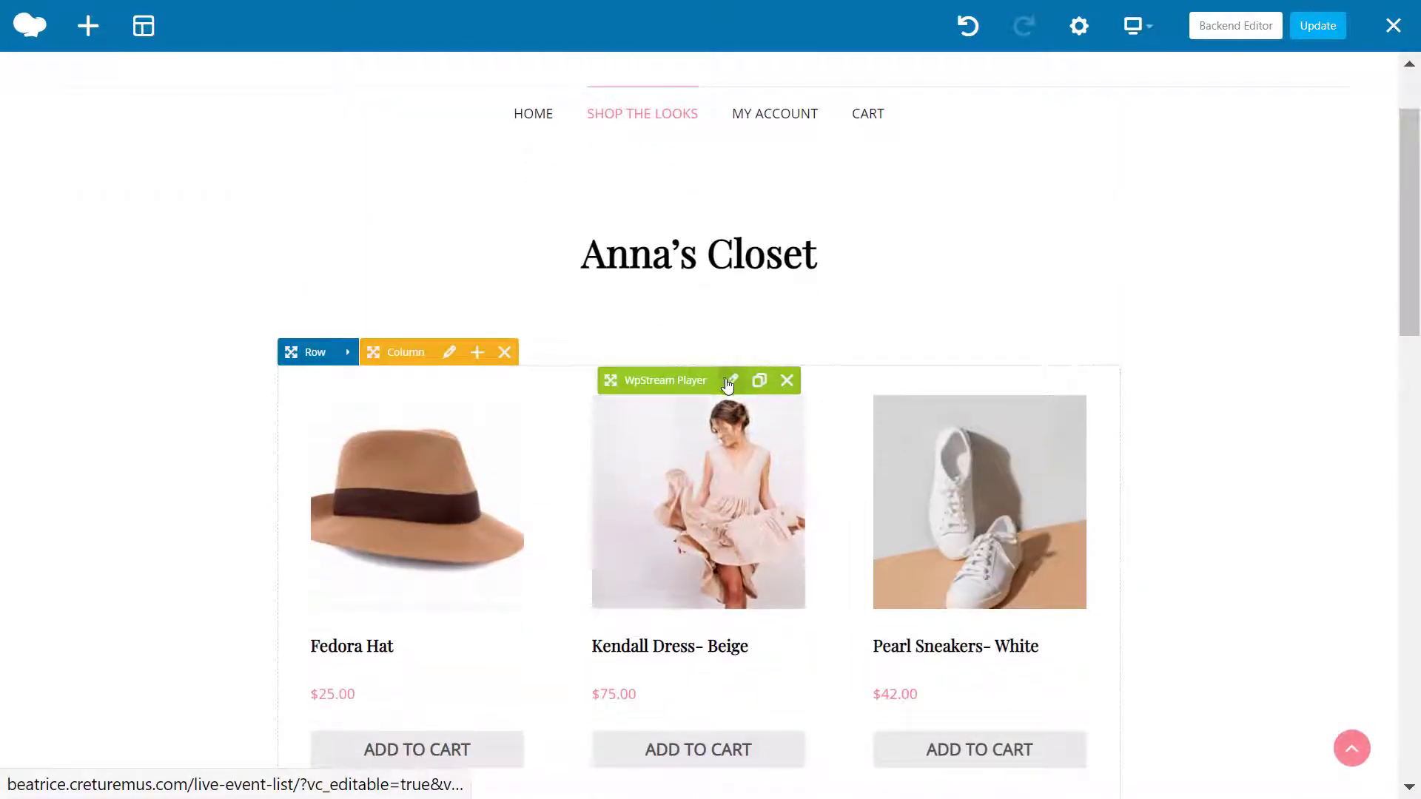
{"action": "left_click", "coordinate": [730, 380]}
{"action": "left_click", "coordinate": [742, 280]}
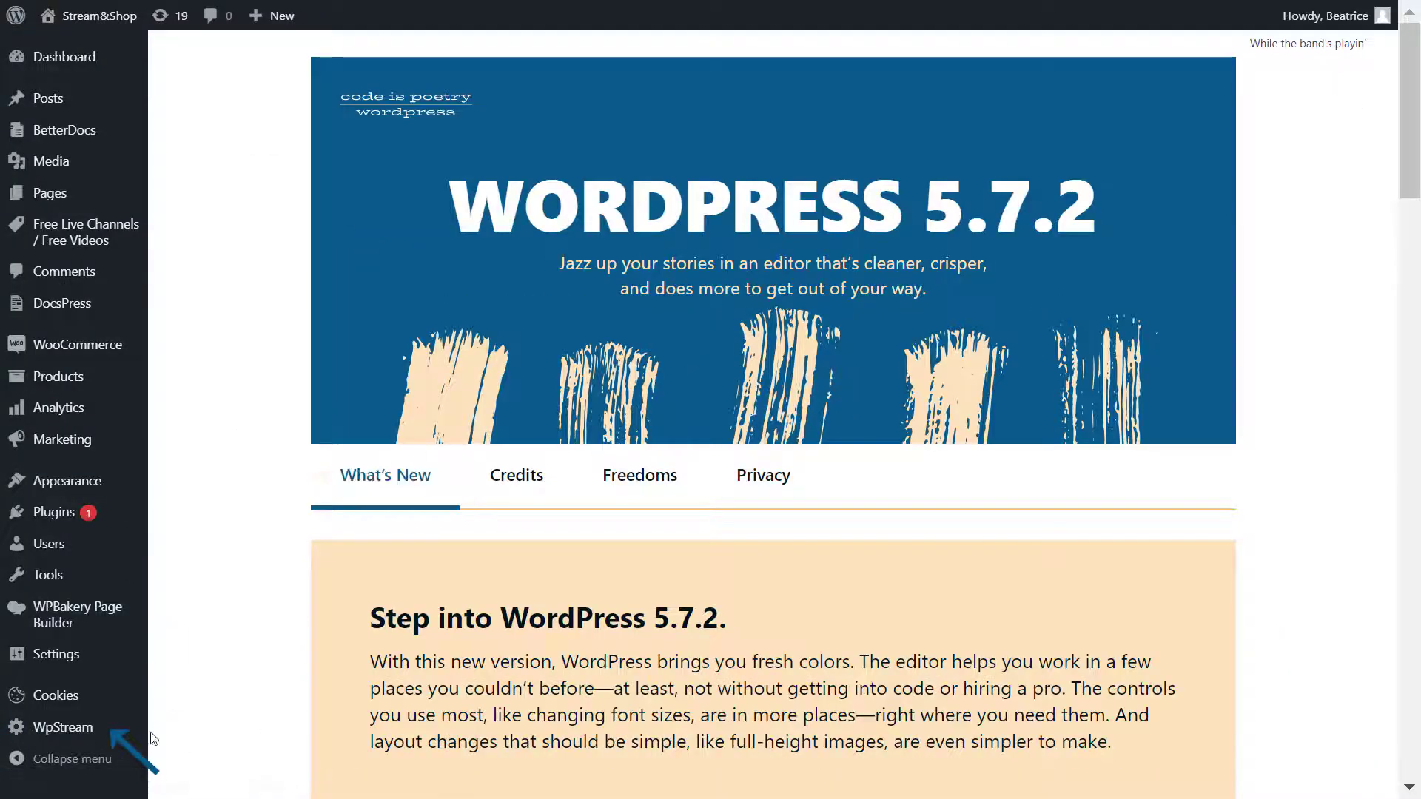
Step: Publish a new free WpStream channel titled 'Anna's Closet Live' with a featured image
{"action": "mouse_move", "coordinate": [81, 728]}
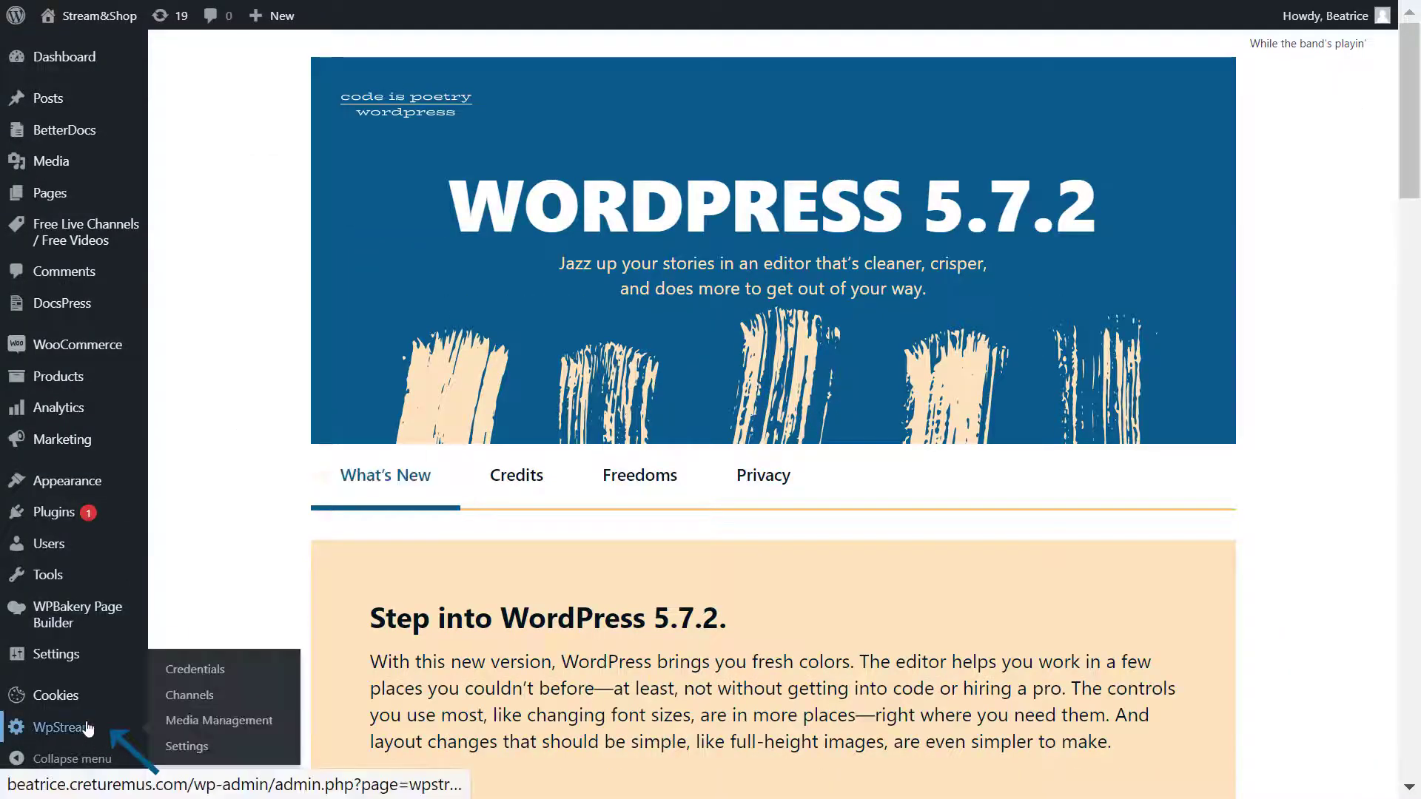
{"action": "left_click", "coordinate": [217, 709]}
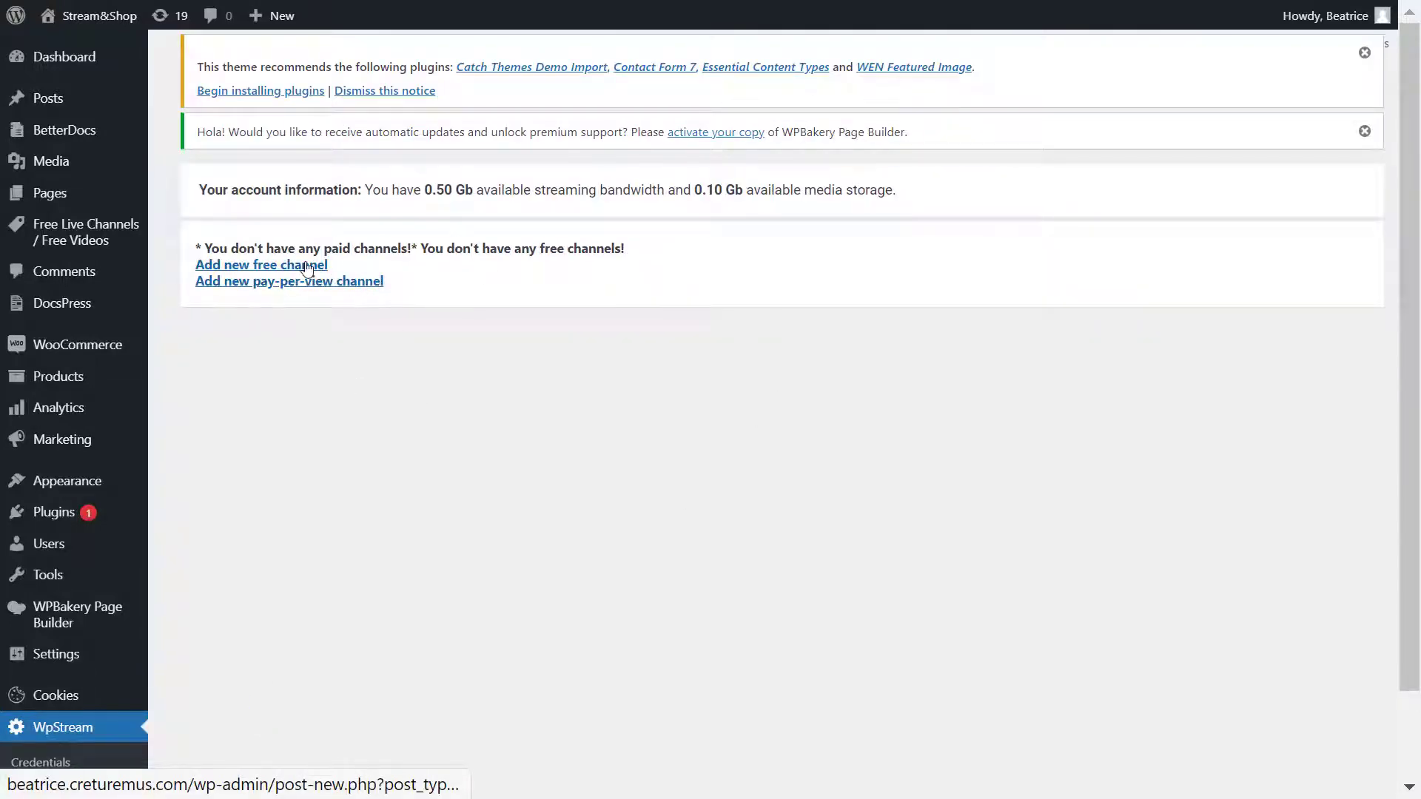
{"action": "left_click", "coordinate": [307, 266]}
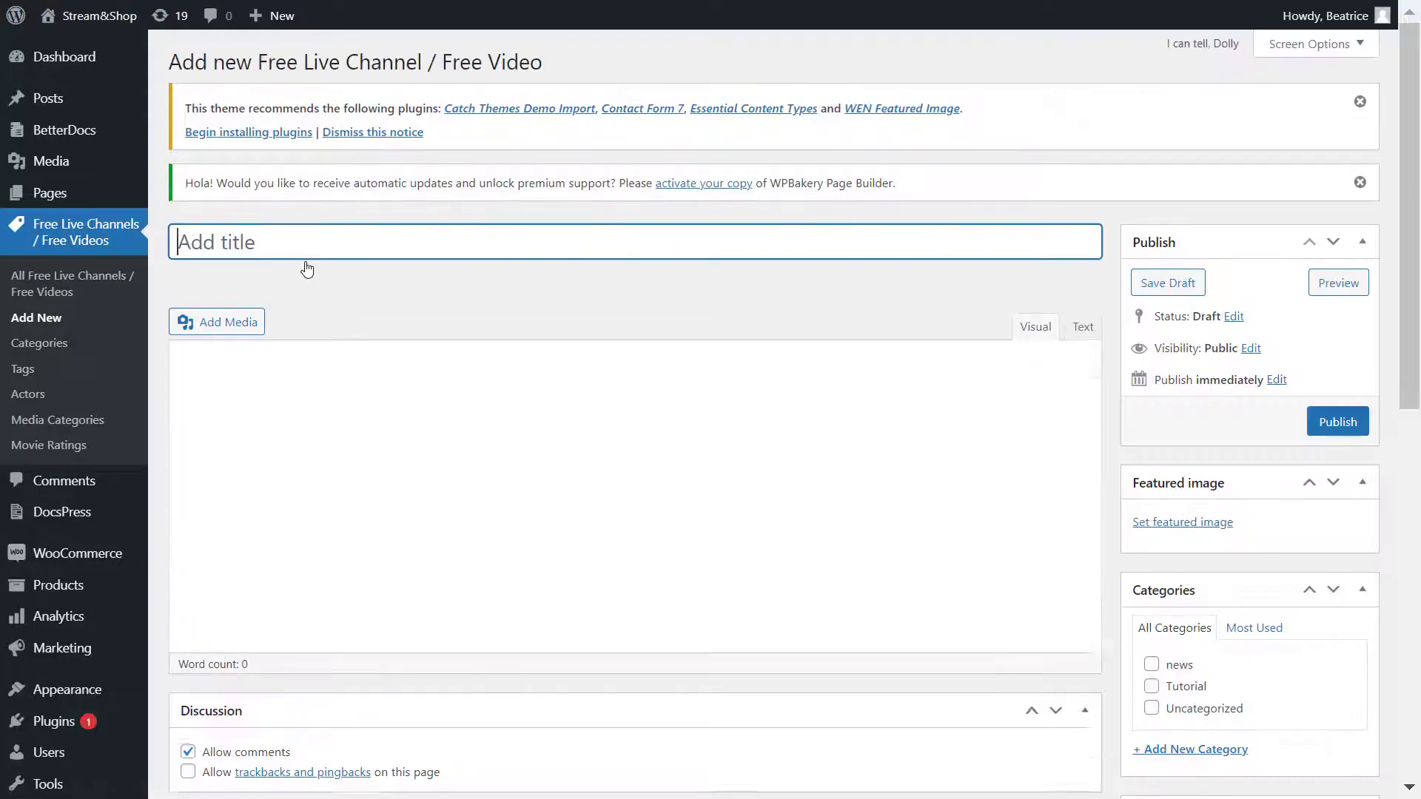
{"action": "type", "text": "Anna's Close"}
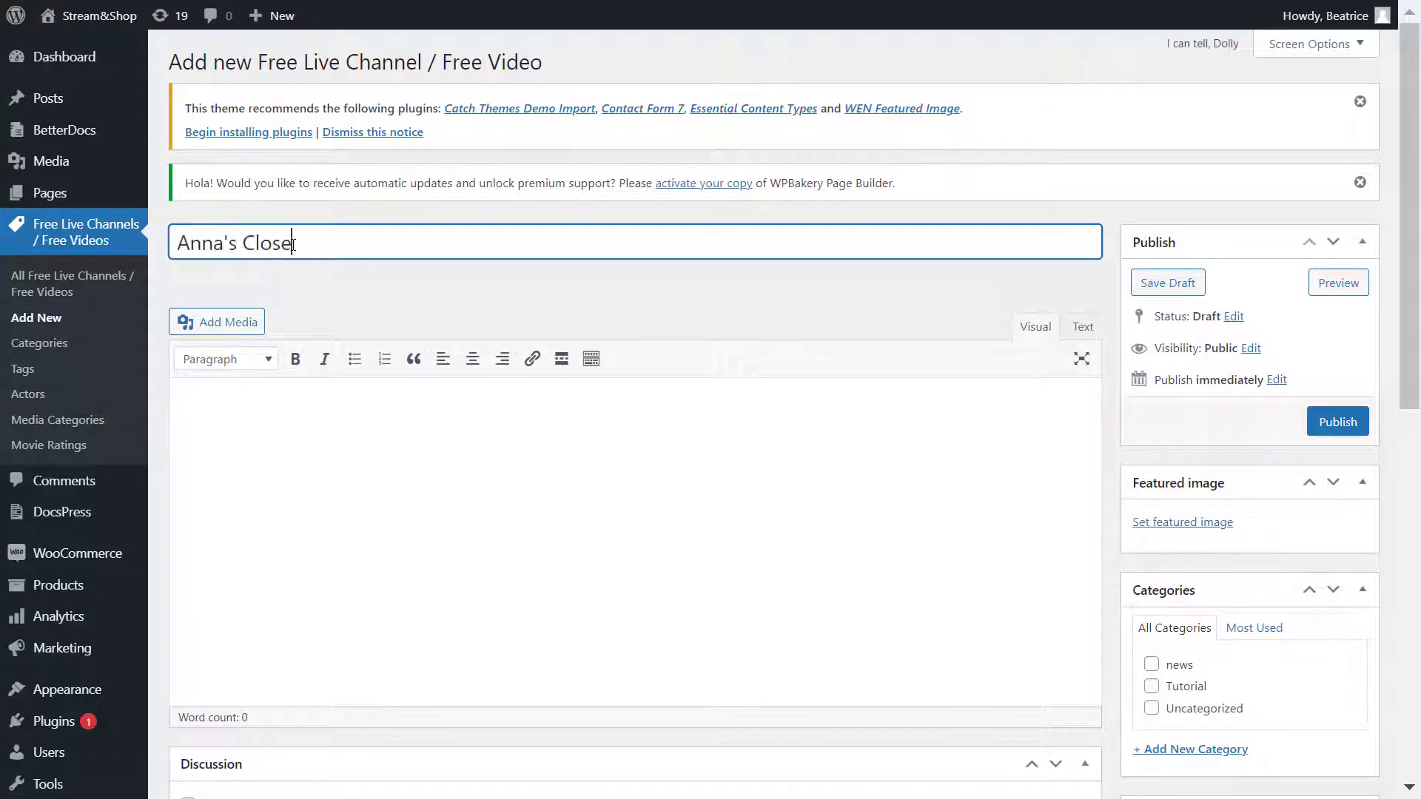
{"action": "scroll", "coordinate": [460, 450], "scroll_direction": "down", "scroll_amount": 10}
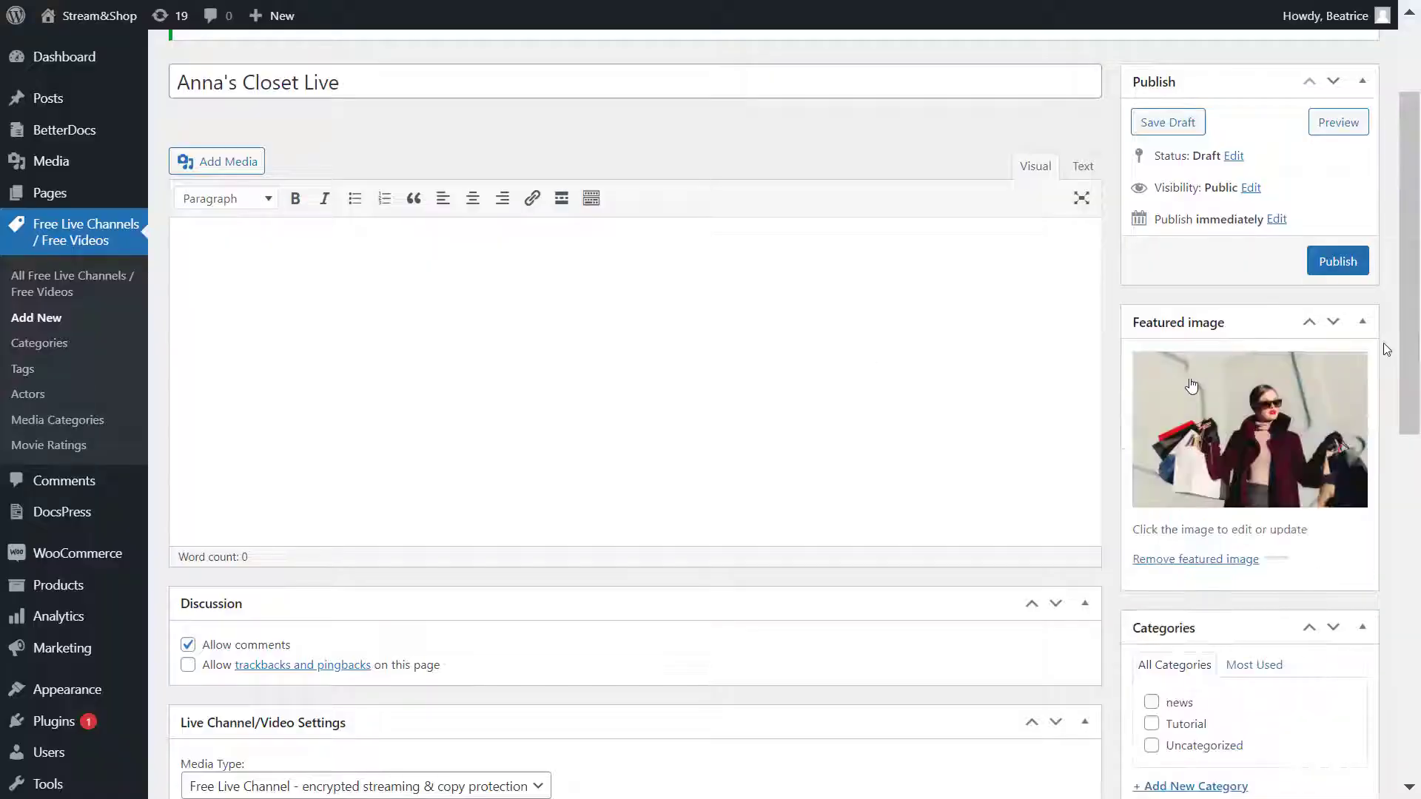
{"action": "scroll", "coordinate": [1386, 350], "scroll_direction": "up", "scroll_amount": 3}
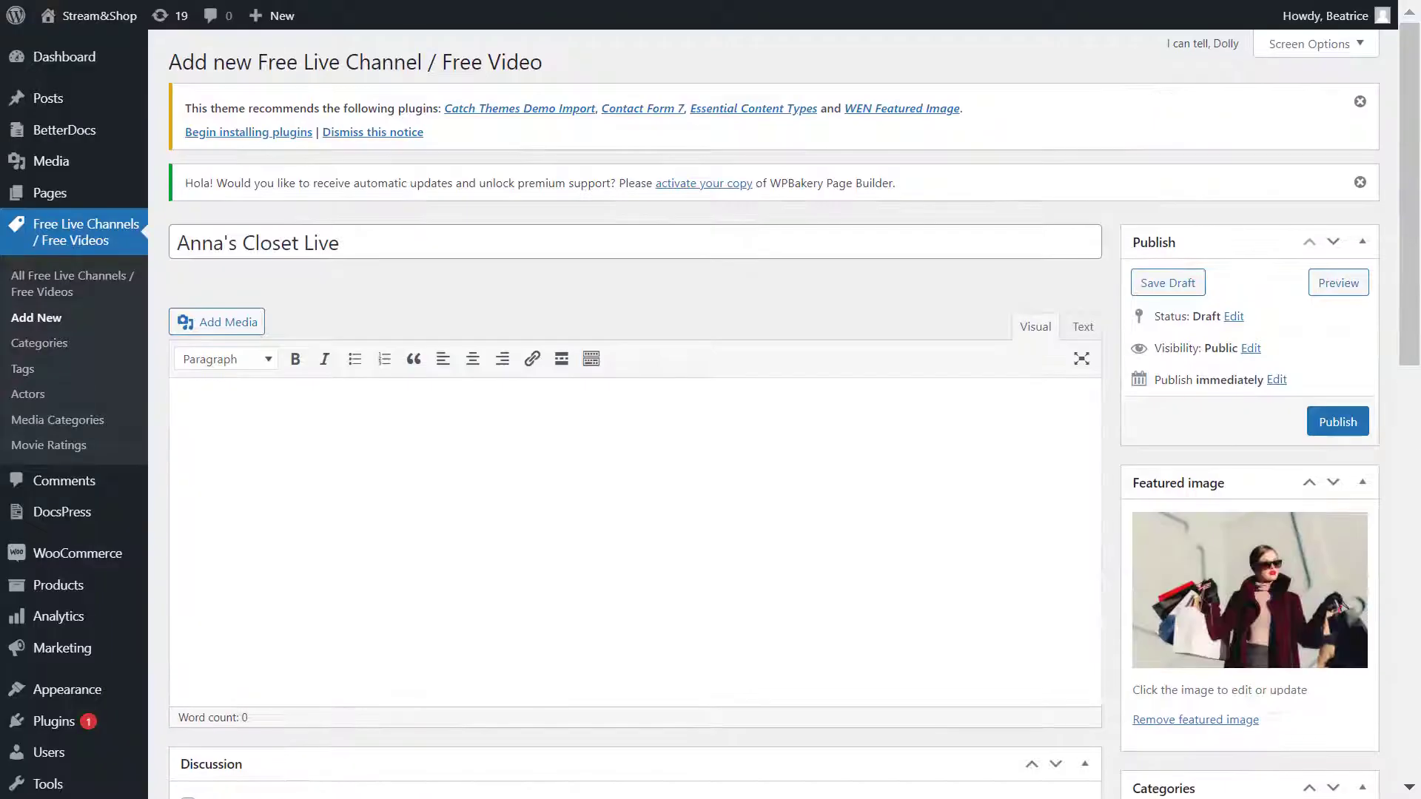
{"action": "left_click", "coordinate": [1339, 424]}
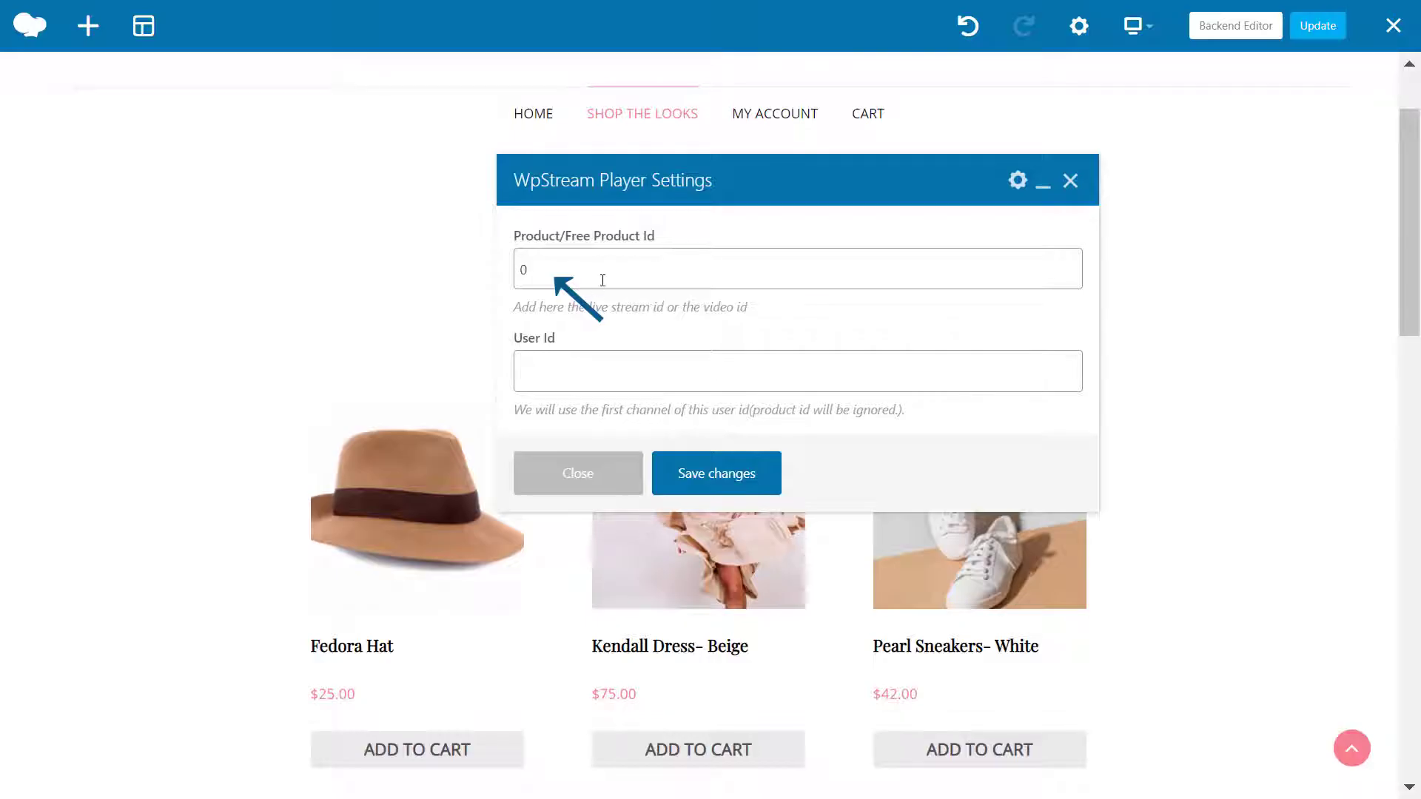
Step: Change the WpStream Player's Product Id from 0 to 1758, save, and close the settings
{"action": "double_click", "coordinate": [602, 280]}
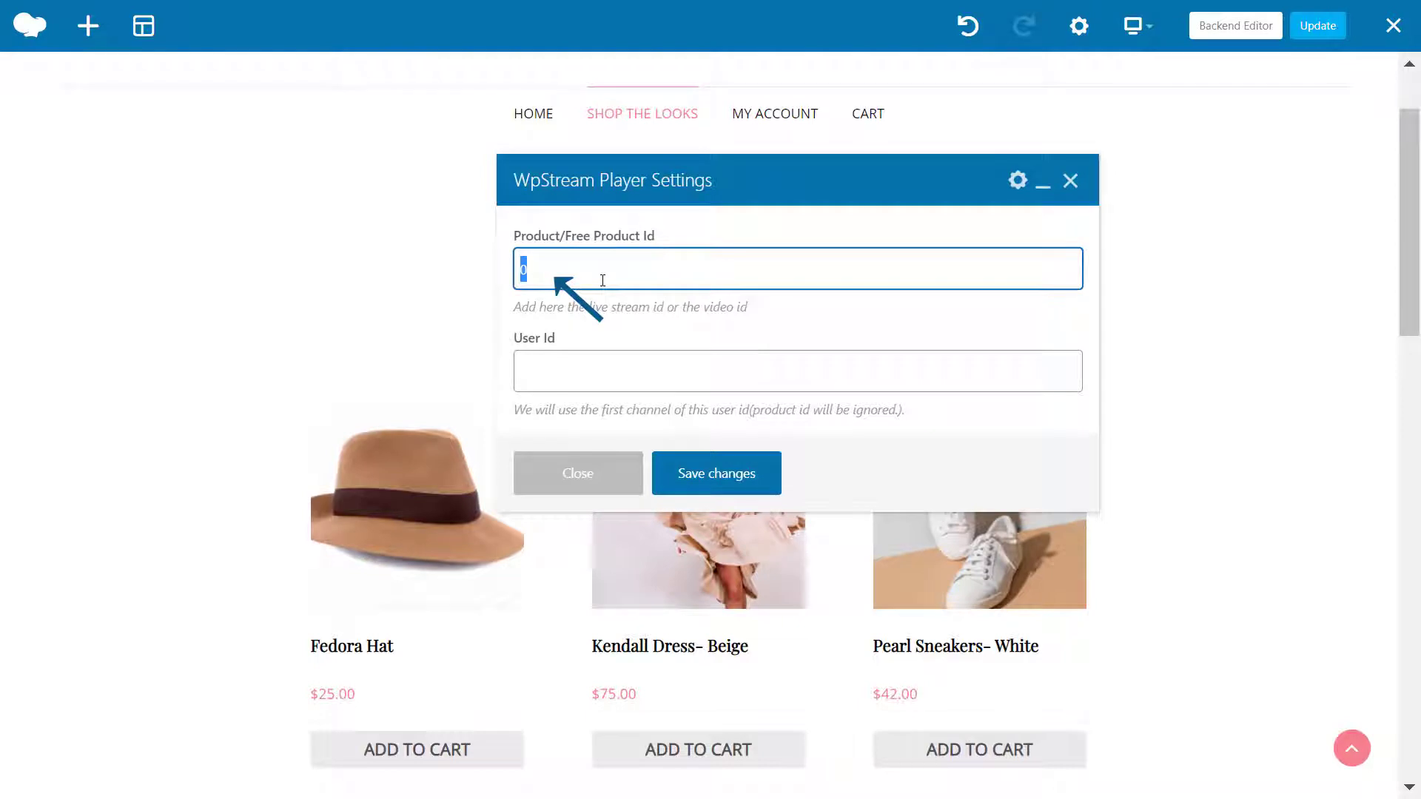
{"action": "left_click", "coordinate": [731, 475]}
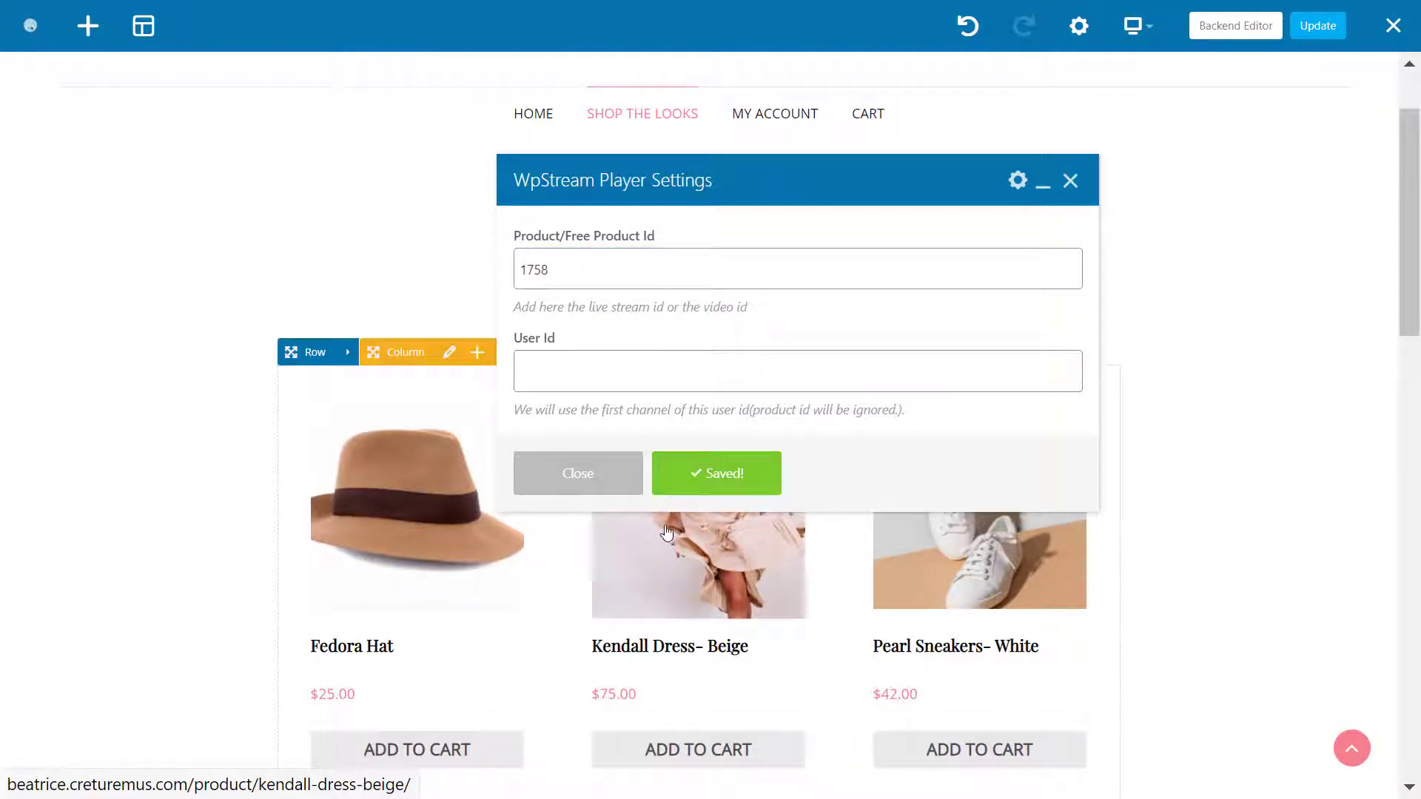
{"action": "left_click", "coordinate": [609, 486]}
{"action": "scroll", "coordinate": [1177, 656], "scroll_direction": "down", "scroll_amount": 3}
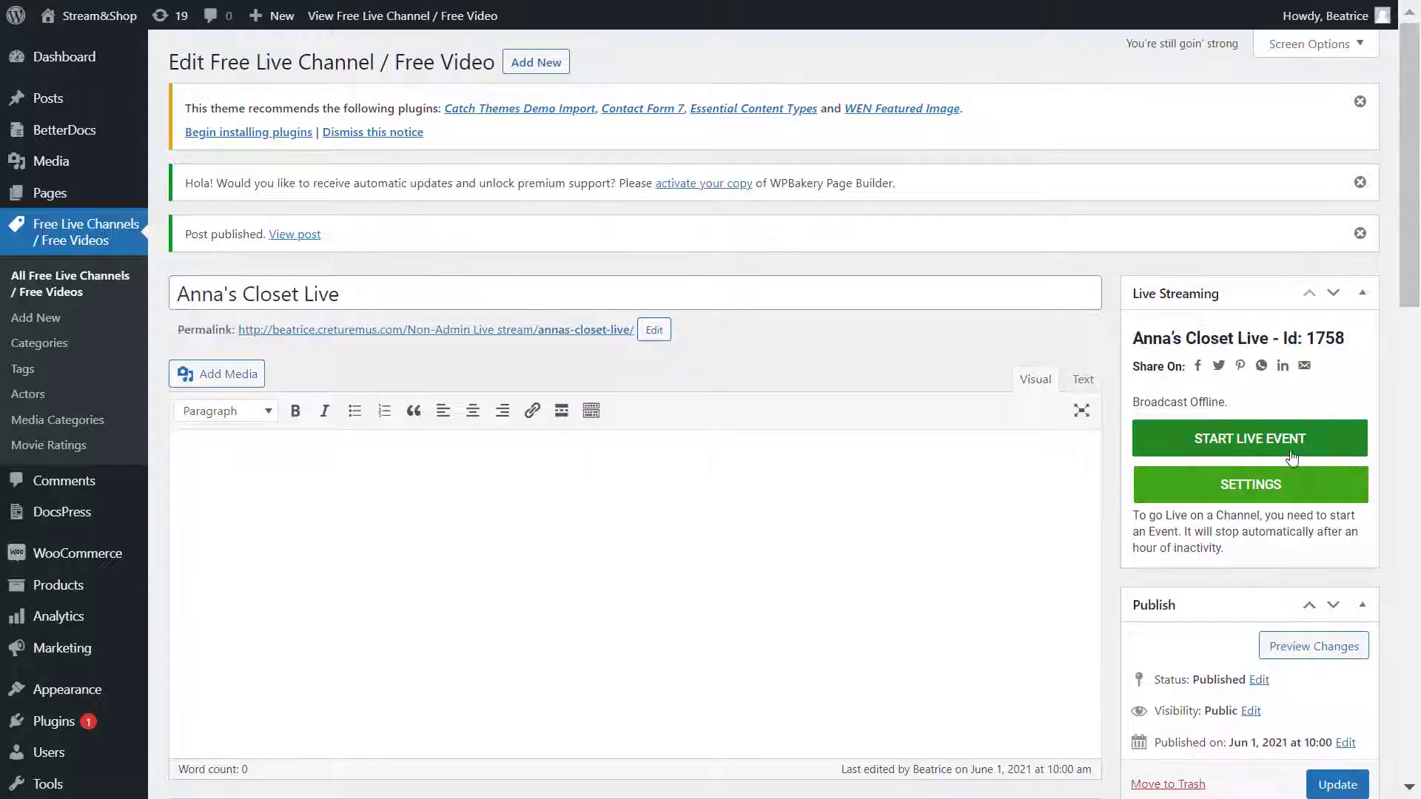
Step: Expand and review the Anna's Closet Live channel's streaming options
{"action": "left_click", "coordinate": [1291, 485]}
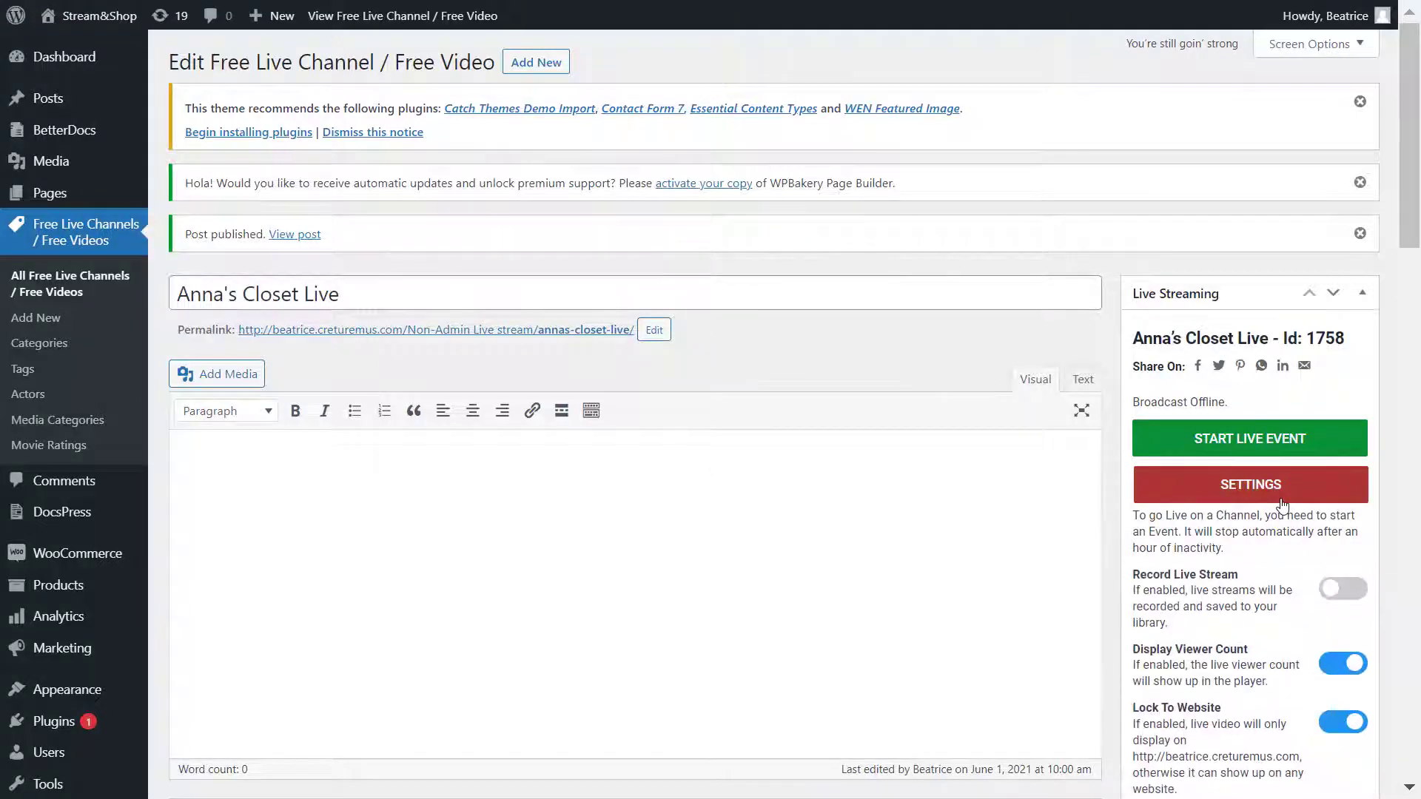
{"action": "scroll", "coordinate": [1295, 491], "scroll_direction": "down", "scroll_amount": 3}
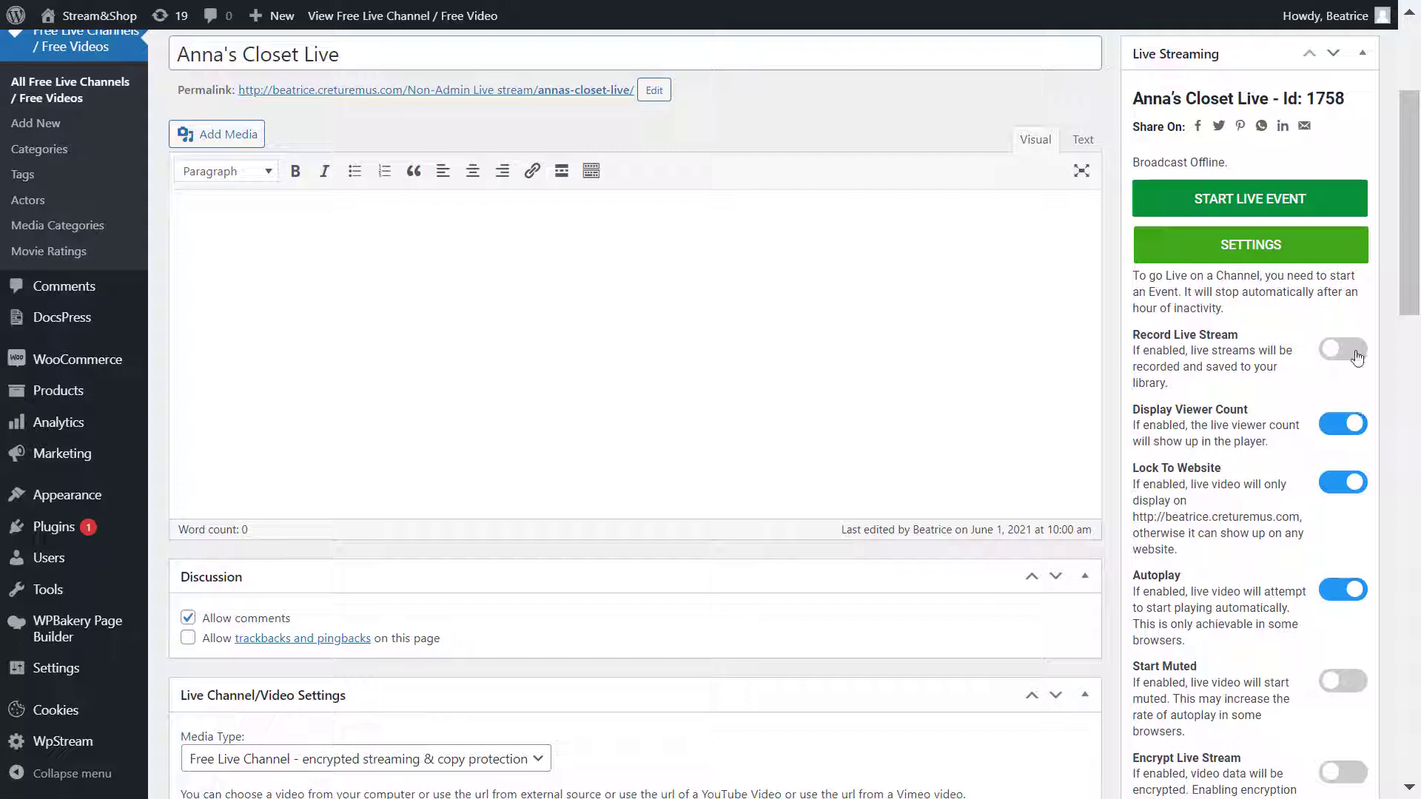
{"action": "scroll", "coordinate": [1356, 358], "scroll_direction": "up", "scroll_amount": 3}
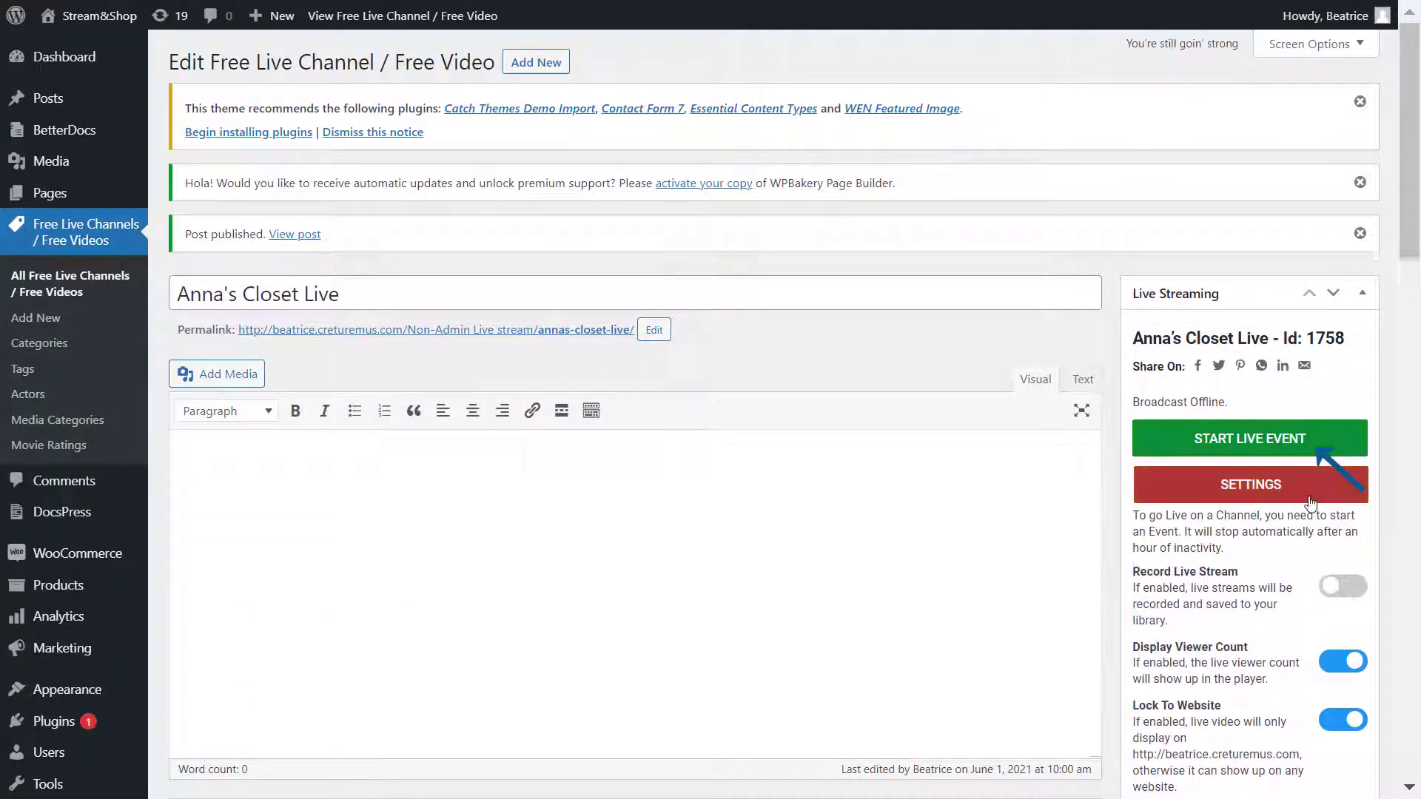
{"action": "left_click", "coordinate": [1309, 496]}
Step: Start a live event, reveal the server address and stream key, and centre OBS Studio
{"action": "left_click", "coordinate": [1326, 444]}
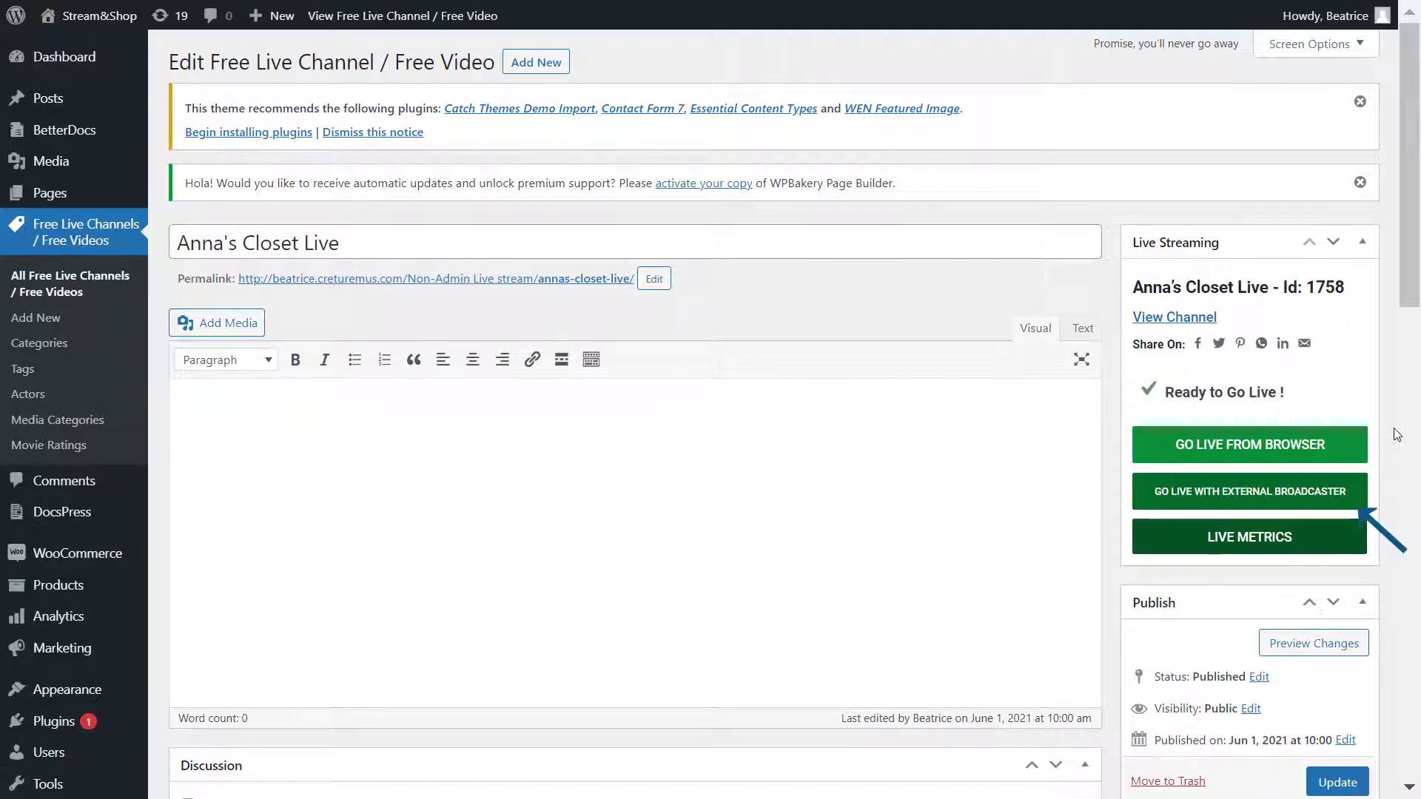
{"action": "left_click", "coordinate": [1366, 499]}
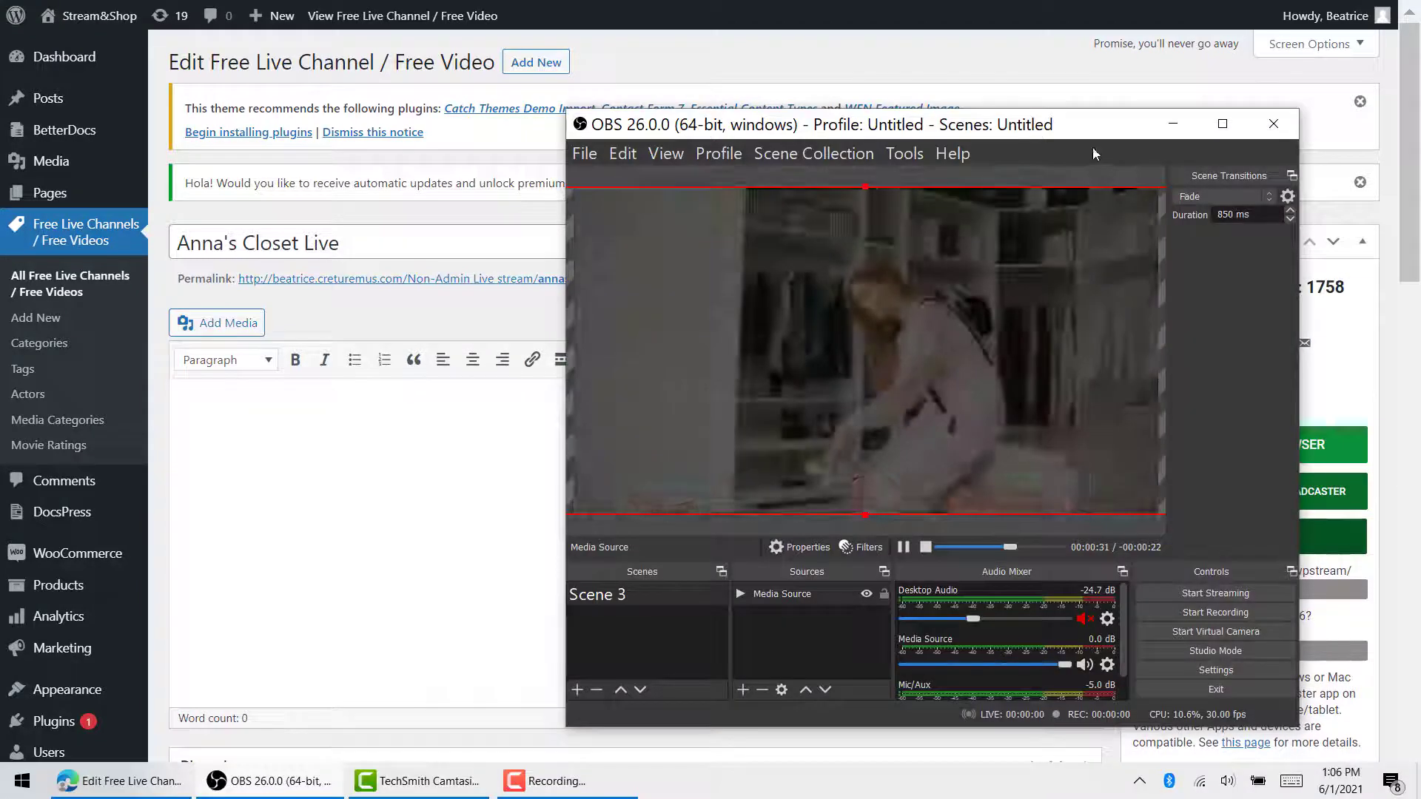
{"action": "left_click_drag", "start_coordinate": [1092, 148], "coordinate": [892, 107]}
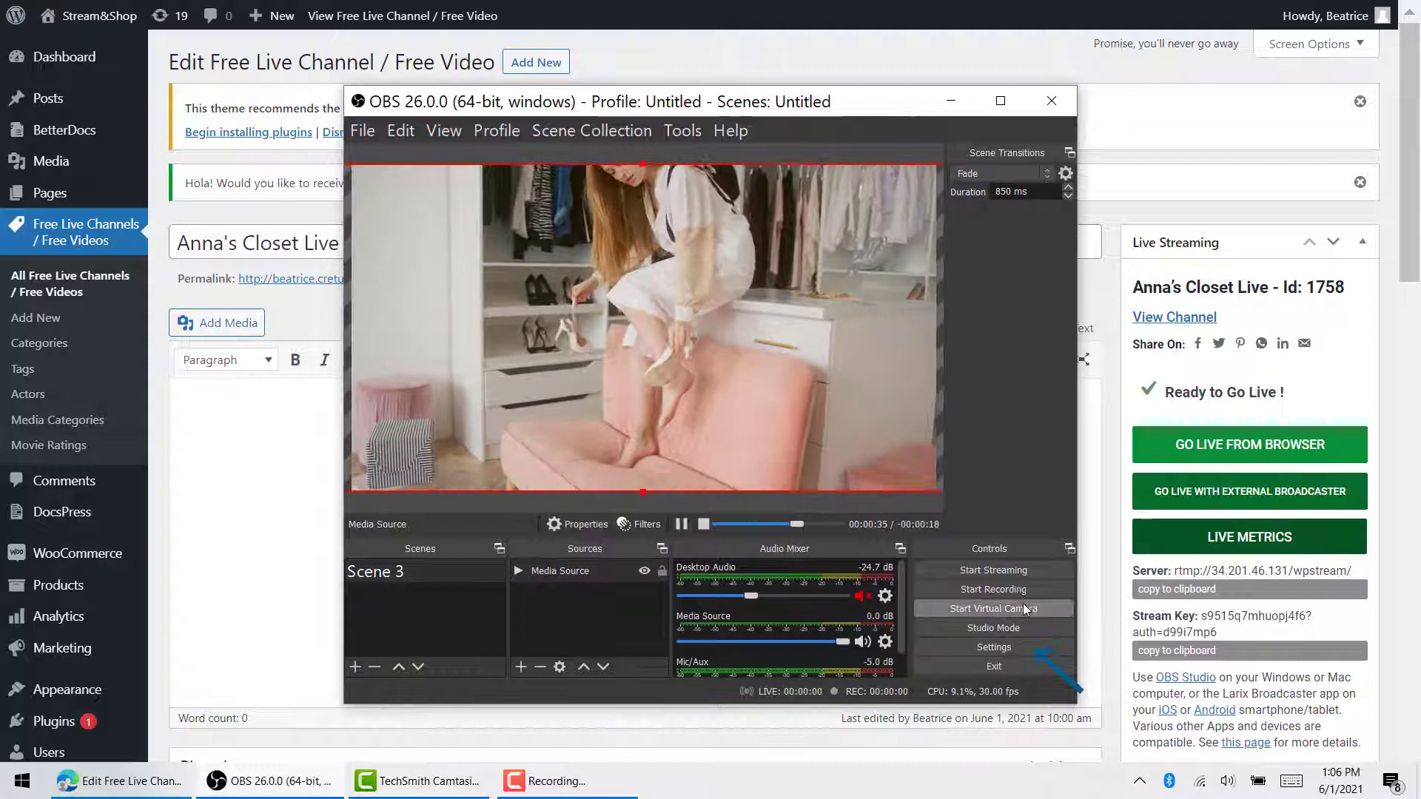
Step: Paste the channel's WpStream server address into OBS Studio's Stream settings
{"action": "left_click", "coordinate": [1023, 650]}
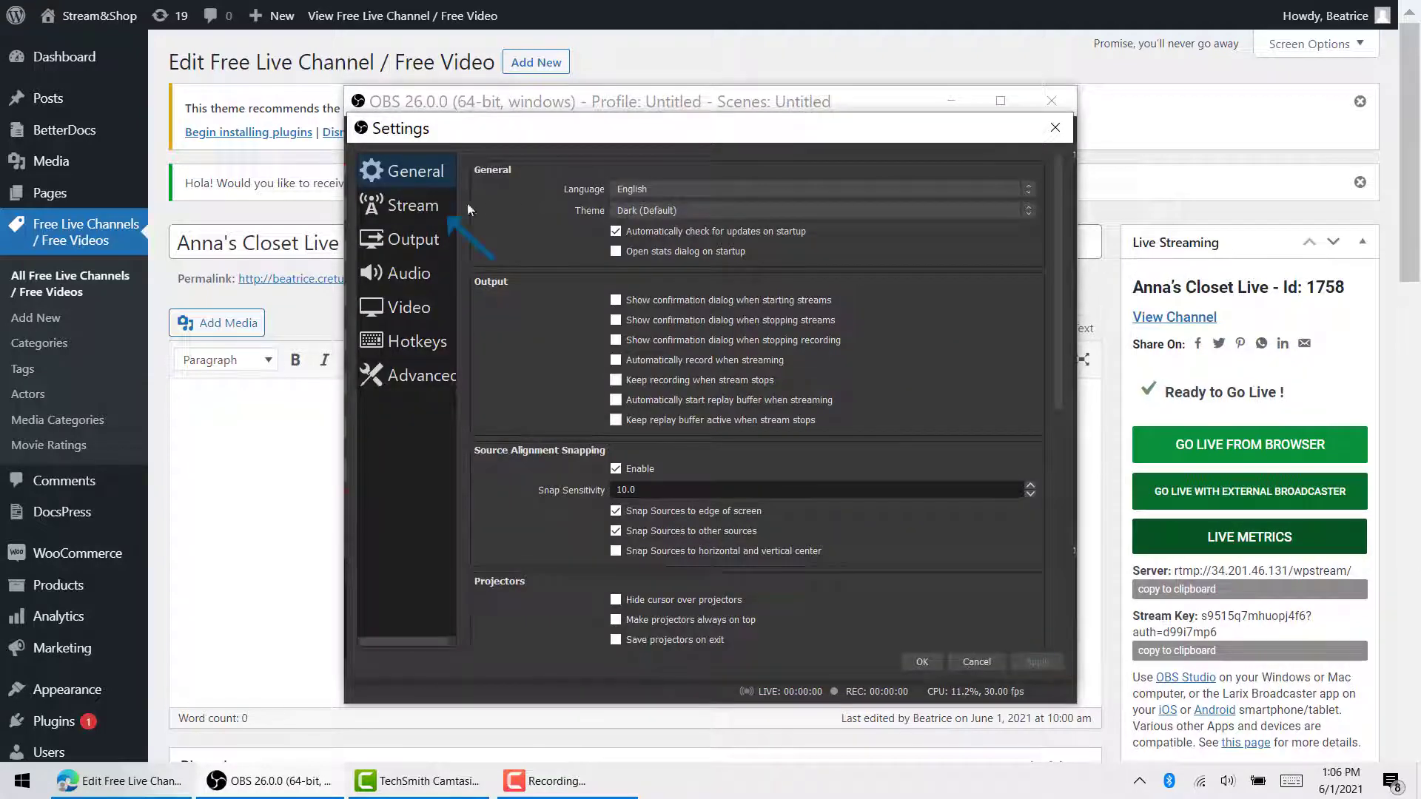
{"action": "left_click", "coordinate": [413, 205]}
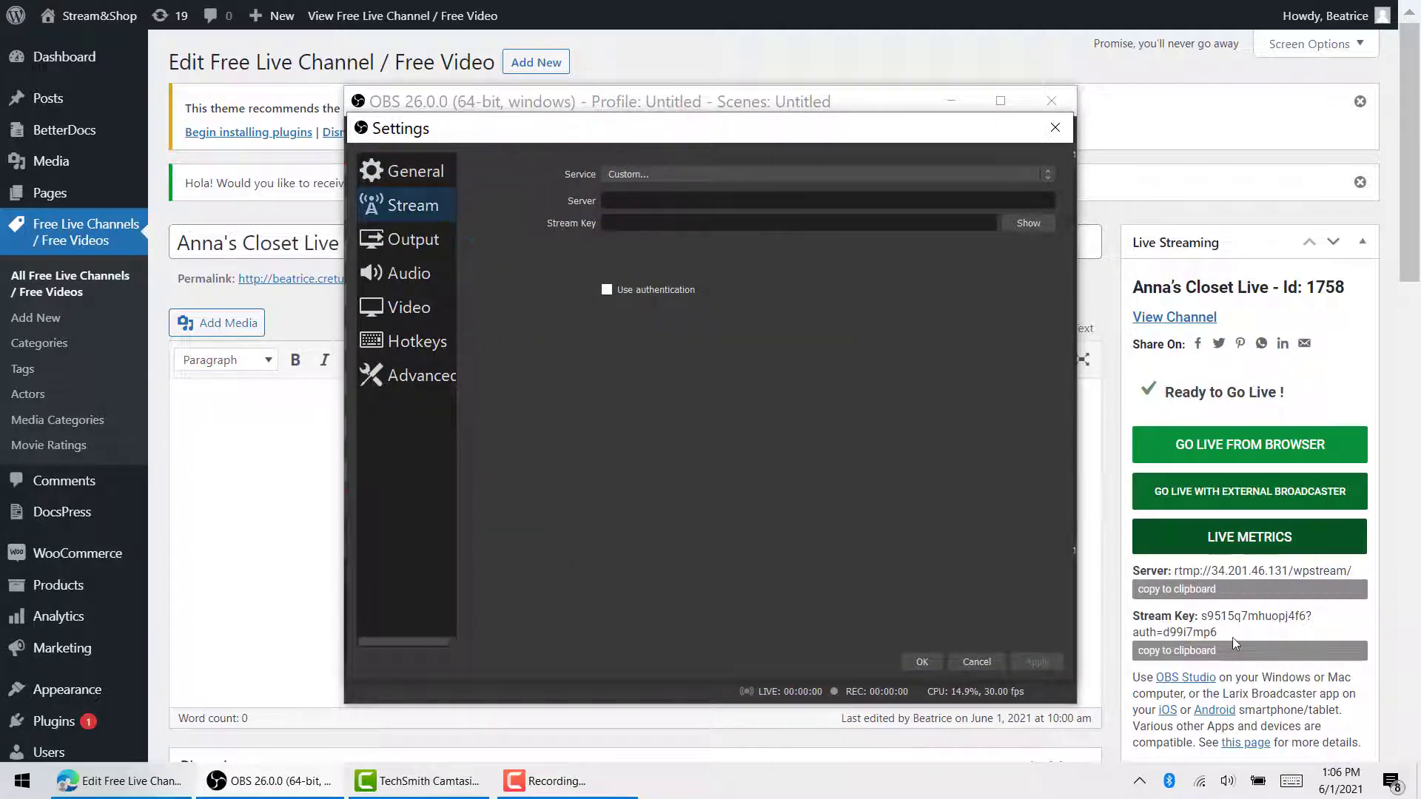
{"action": "left_click", "coordinate": [1179, 594]}
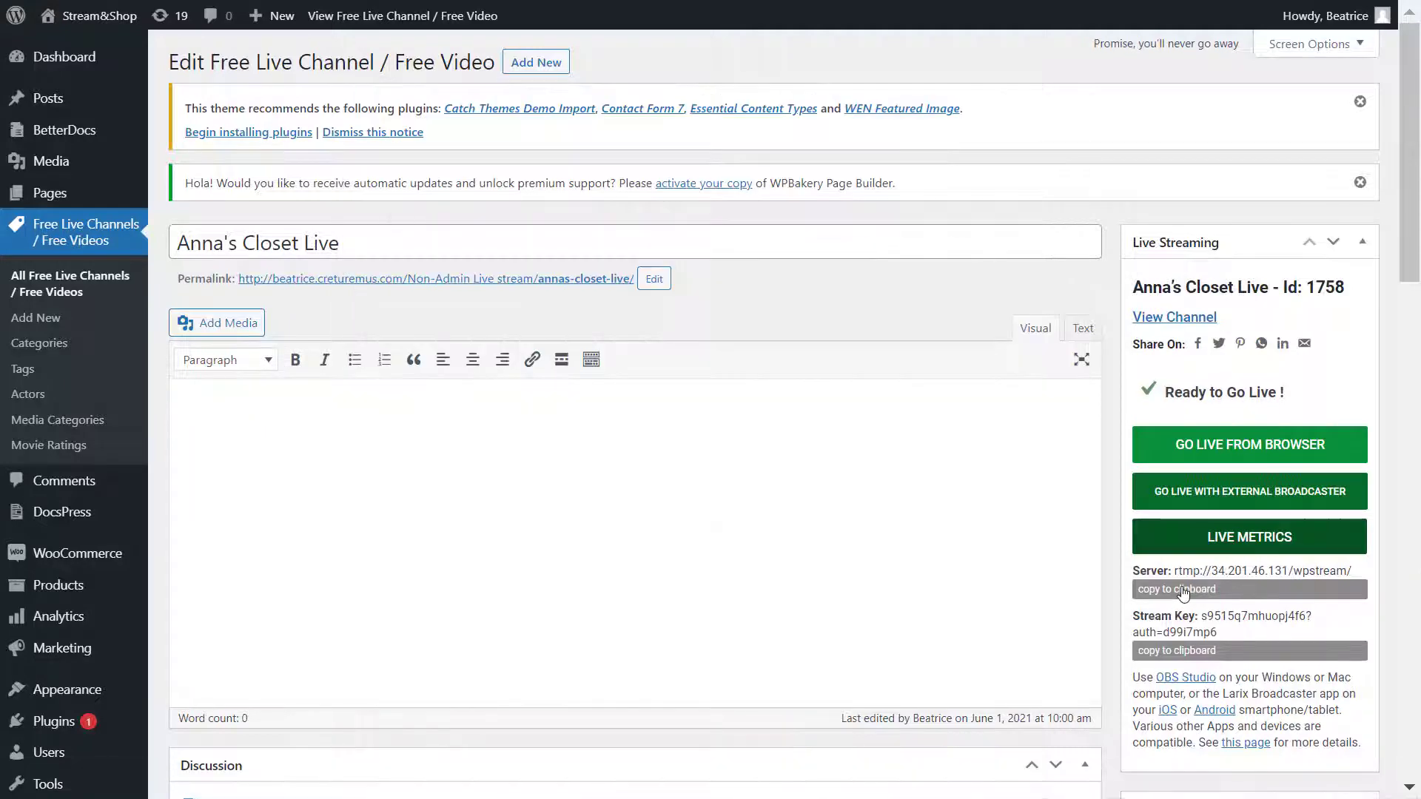
{"action": "key", "text": "alt+Tab"}
{"action": "type", "text": "rtmp://34.201.46.131/wpstream/"}
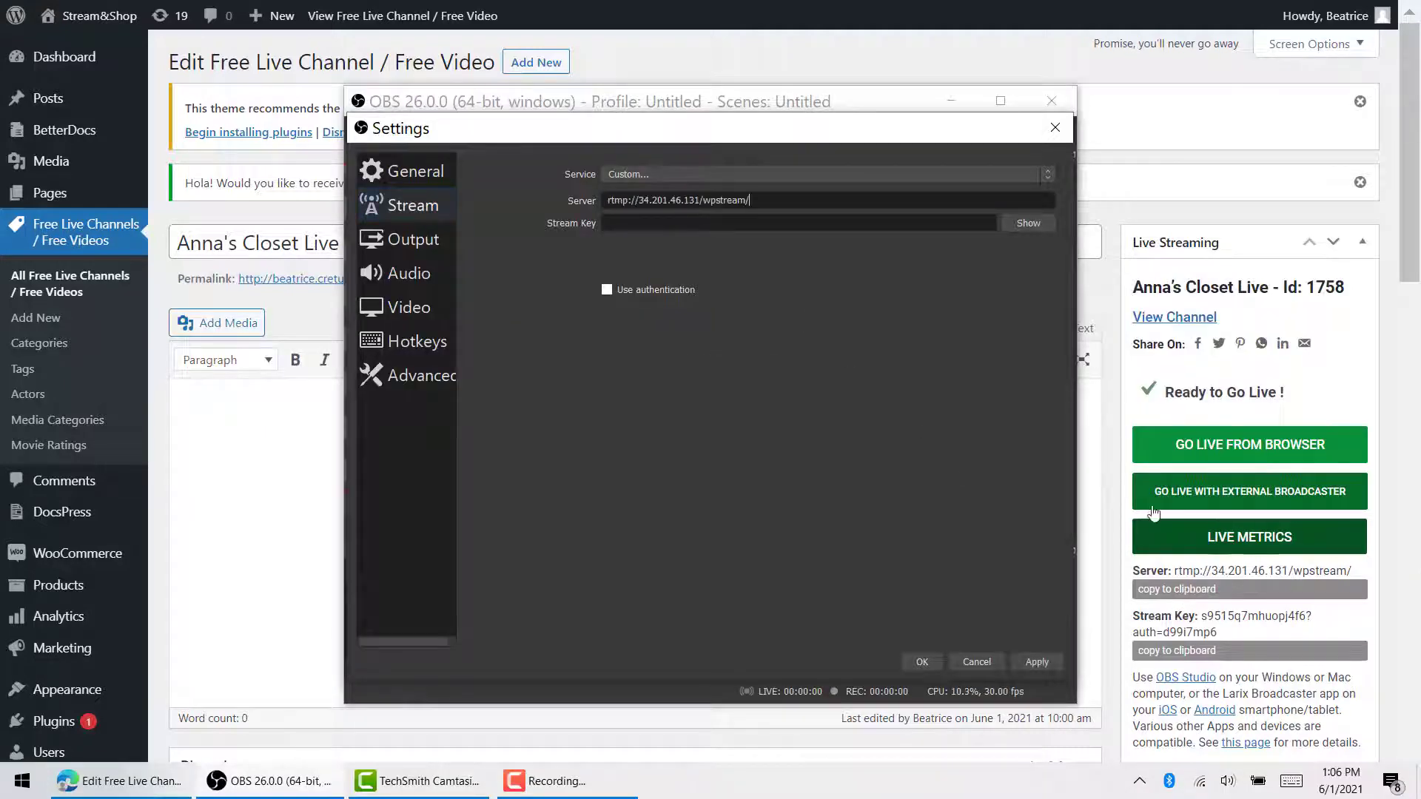
Step: Paste the channel's stream key, save the settings, and start streaming
{"action": "left_click", "coordinate": [1195, 651]}
{"action": "key", "text": "alt+Tab"}
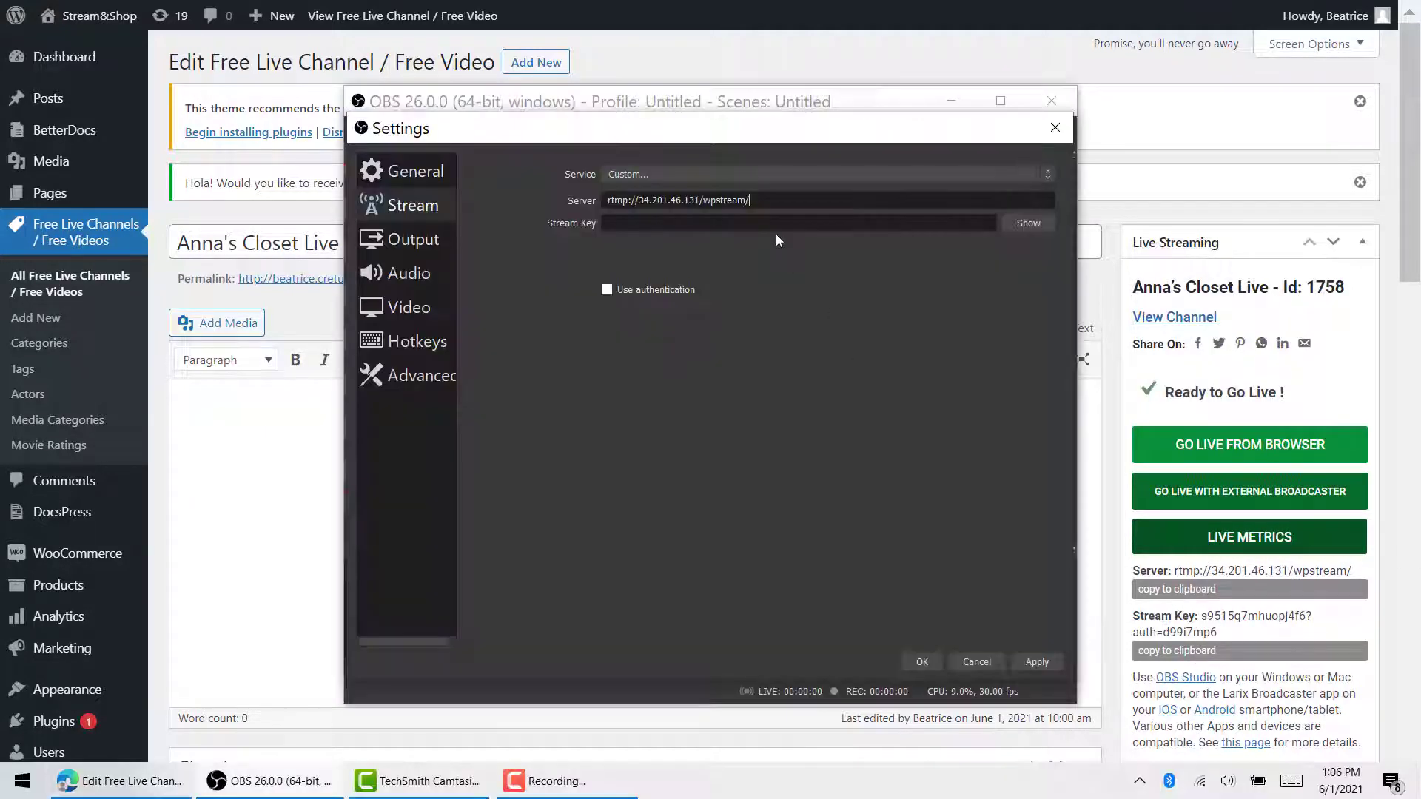
{"action": "left_click", "coordinate": [740, 223]}
{"action": "key", "text": "ctrl+v"}
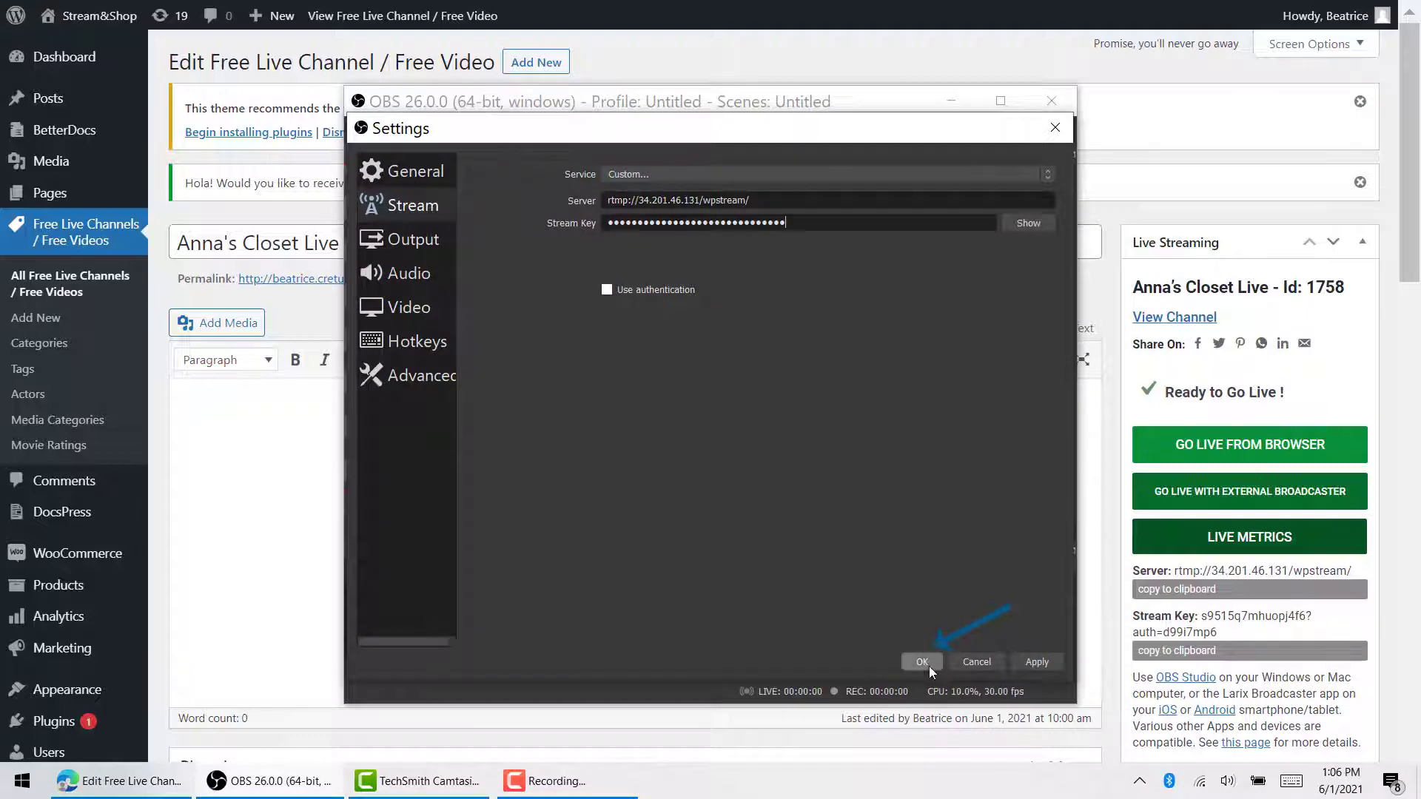
{"action": "left_click", "coordinate": [922, 662]}
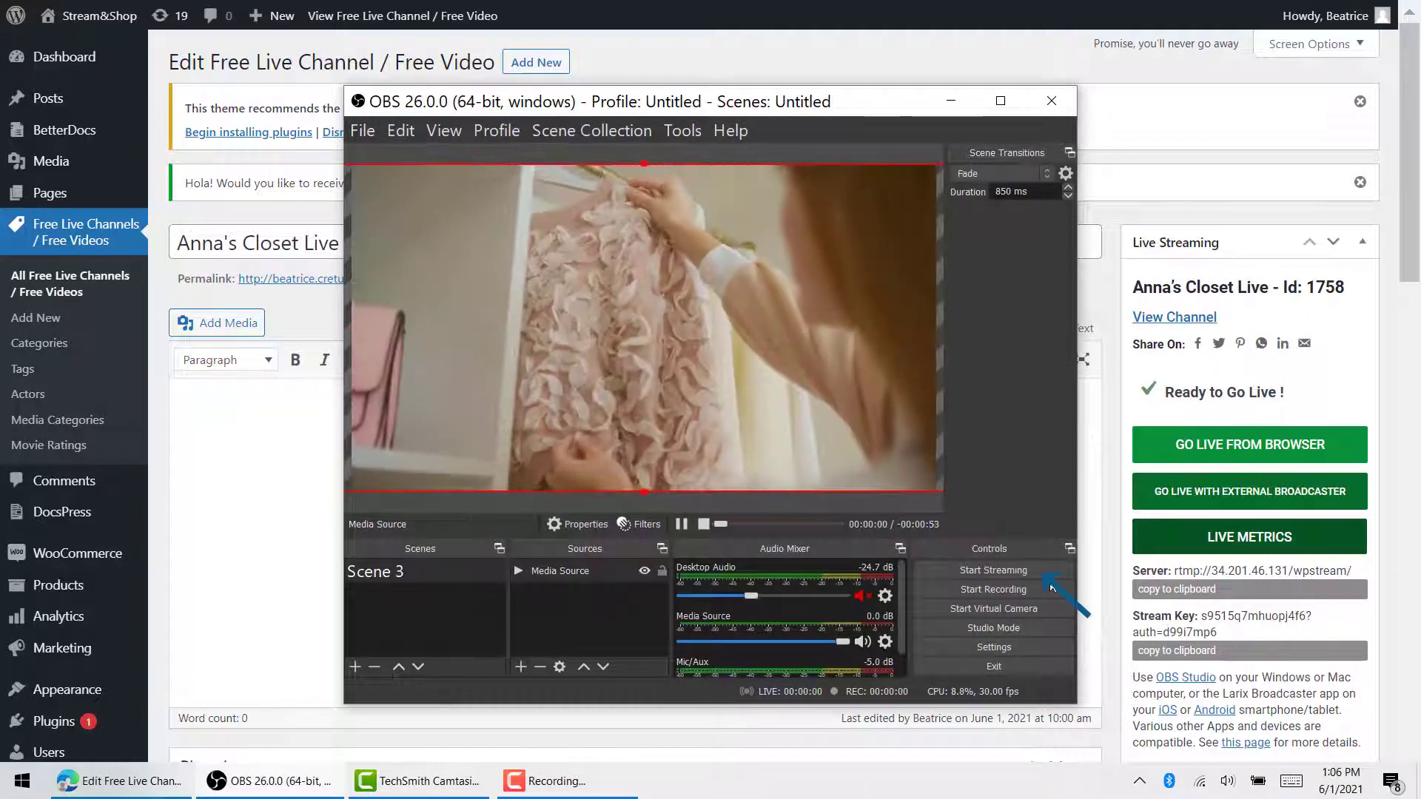
{"action": "left_click", "coordinate": [1050, 572]}
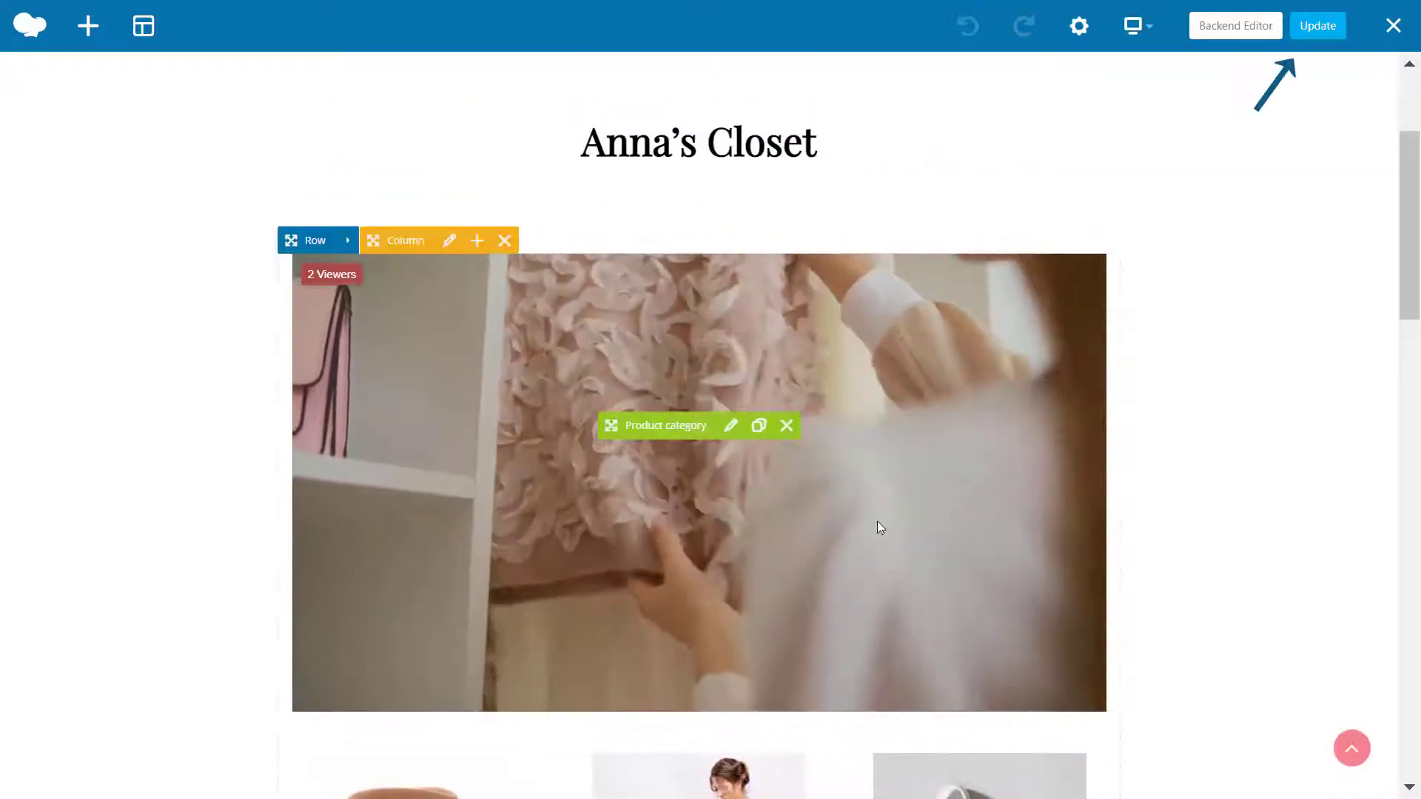
Step: Save the Anna's Closet page with the WpStream live player via Update
{"action": "left_click", "coordinate": [1317, 30]}
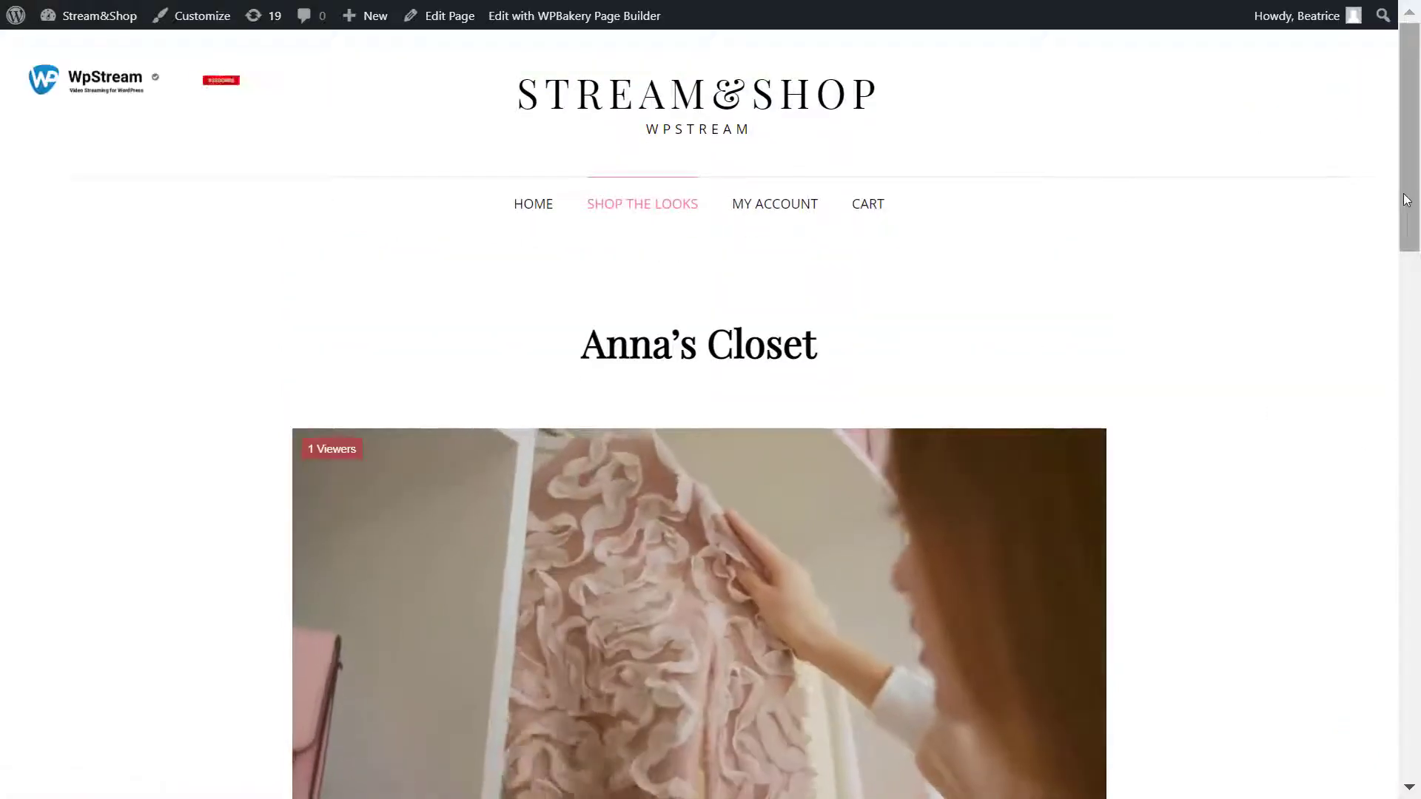
{"action": "left_click_drag", "start_coordinate": [1409, 200], "coordinate": [1380, 560]}
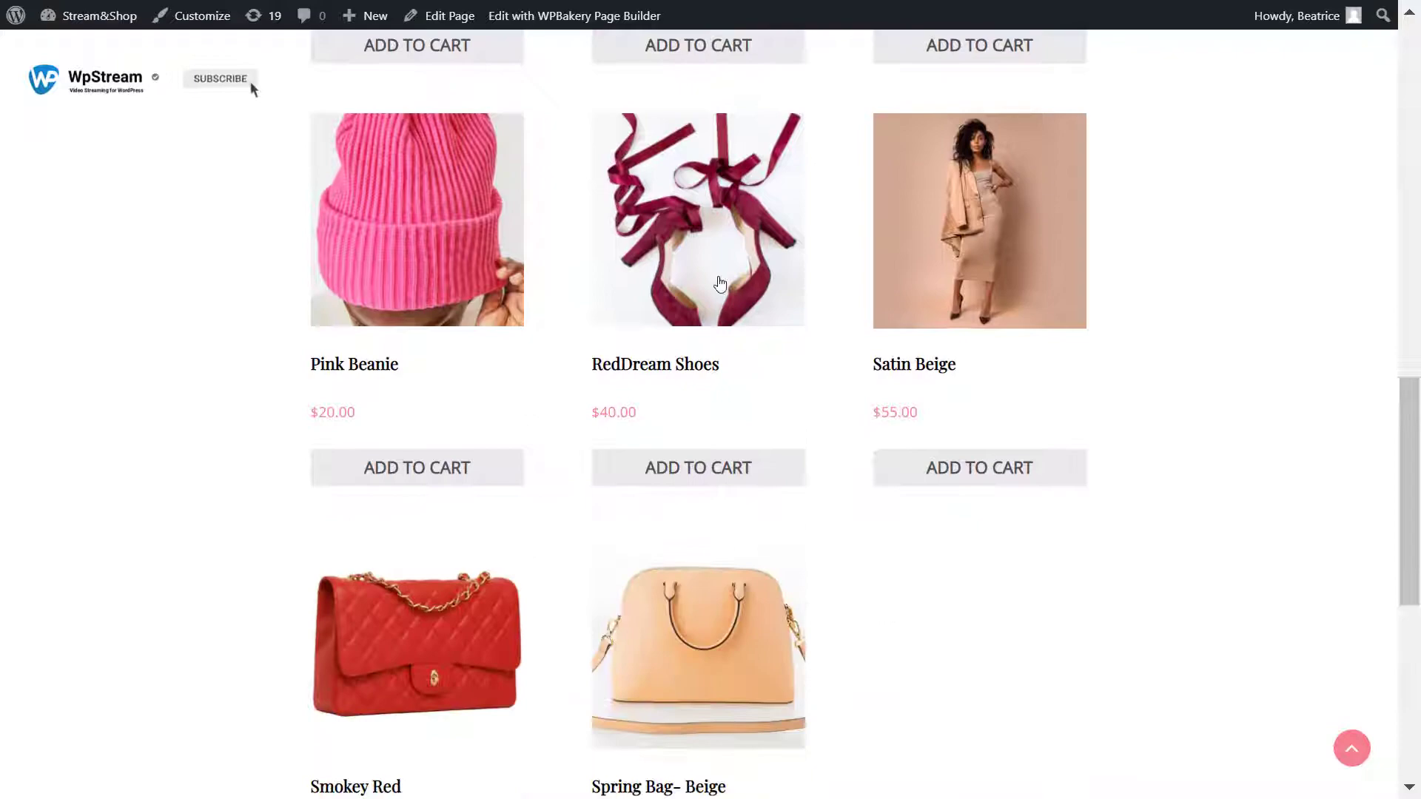
{"action": "scroll", "coordinate": [1064, 309], "scroll_direction": "up", "scroll_amount": 13}
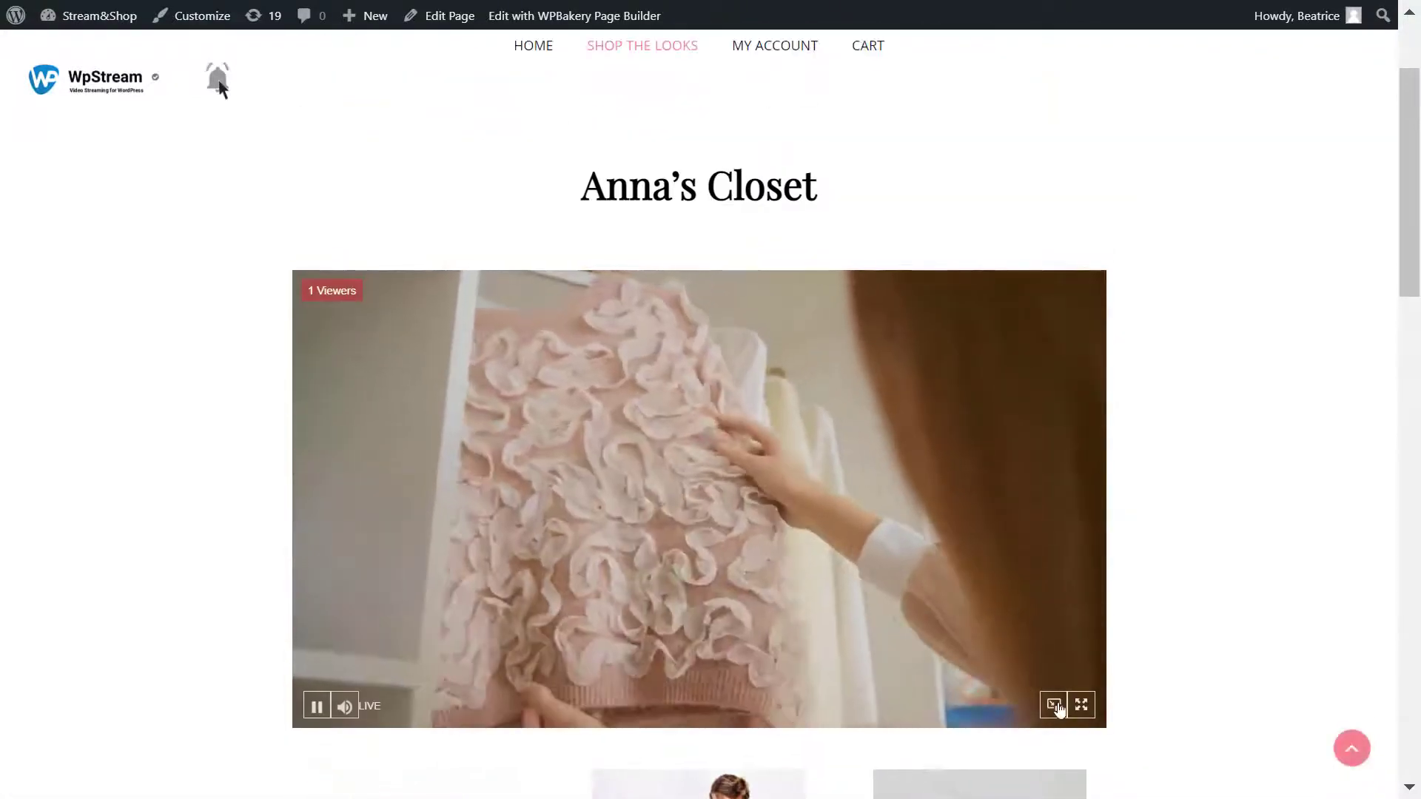
{"action": "left_click", "coordinate": [1058, 708]}
{"action": "left_click_drag", "start_coordinate": [1155, 616], "coordinate": [1138, 341]}
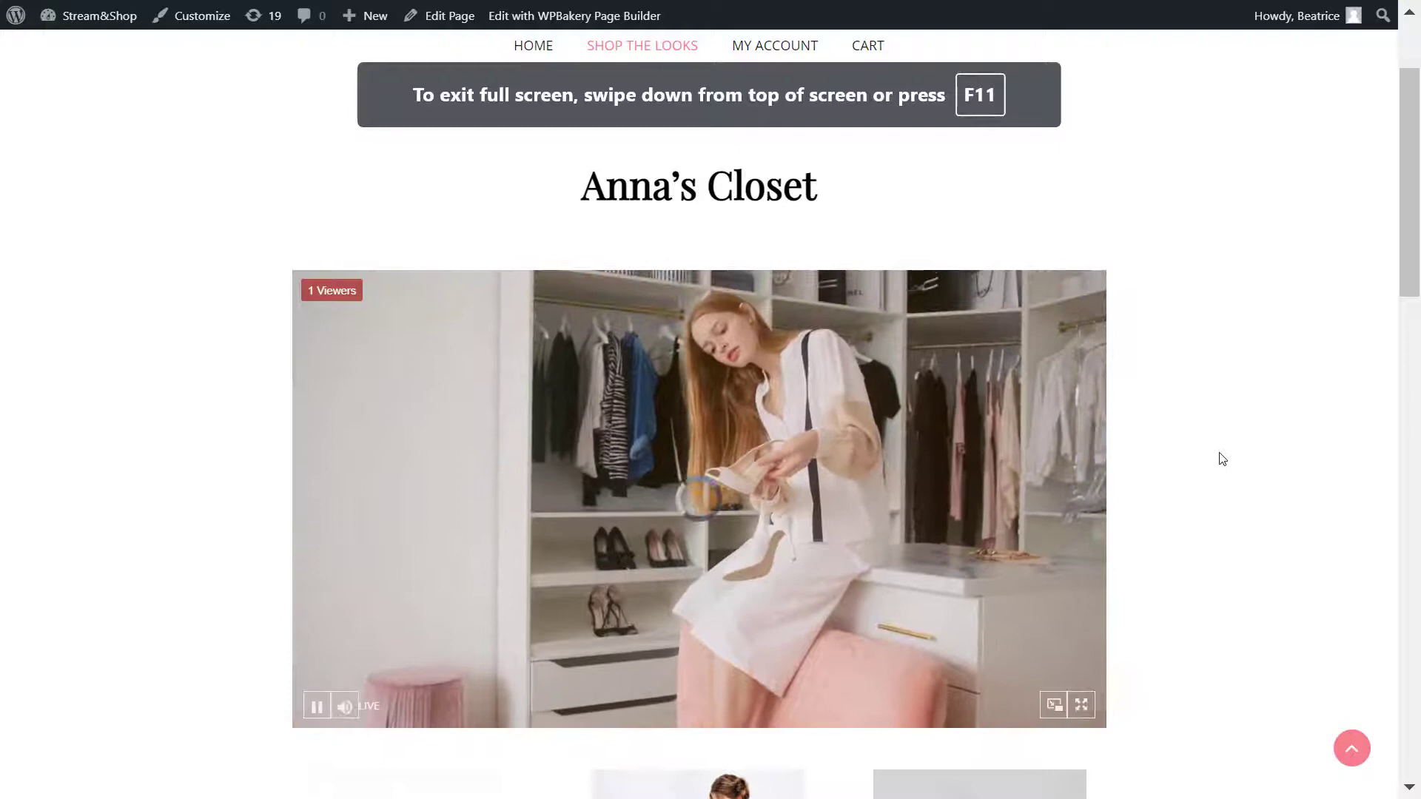
{"action": "scroll", "coordinate": [1222, 459], "scroll_direction": "up", "scroll_amount": 2}
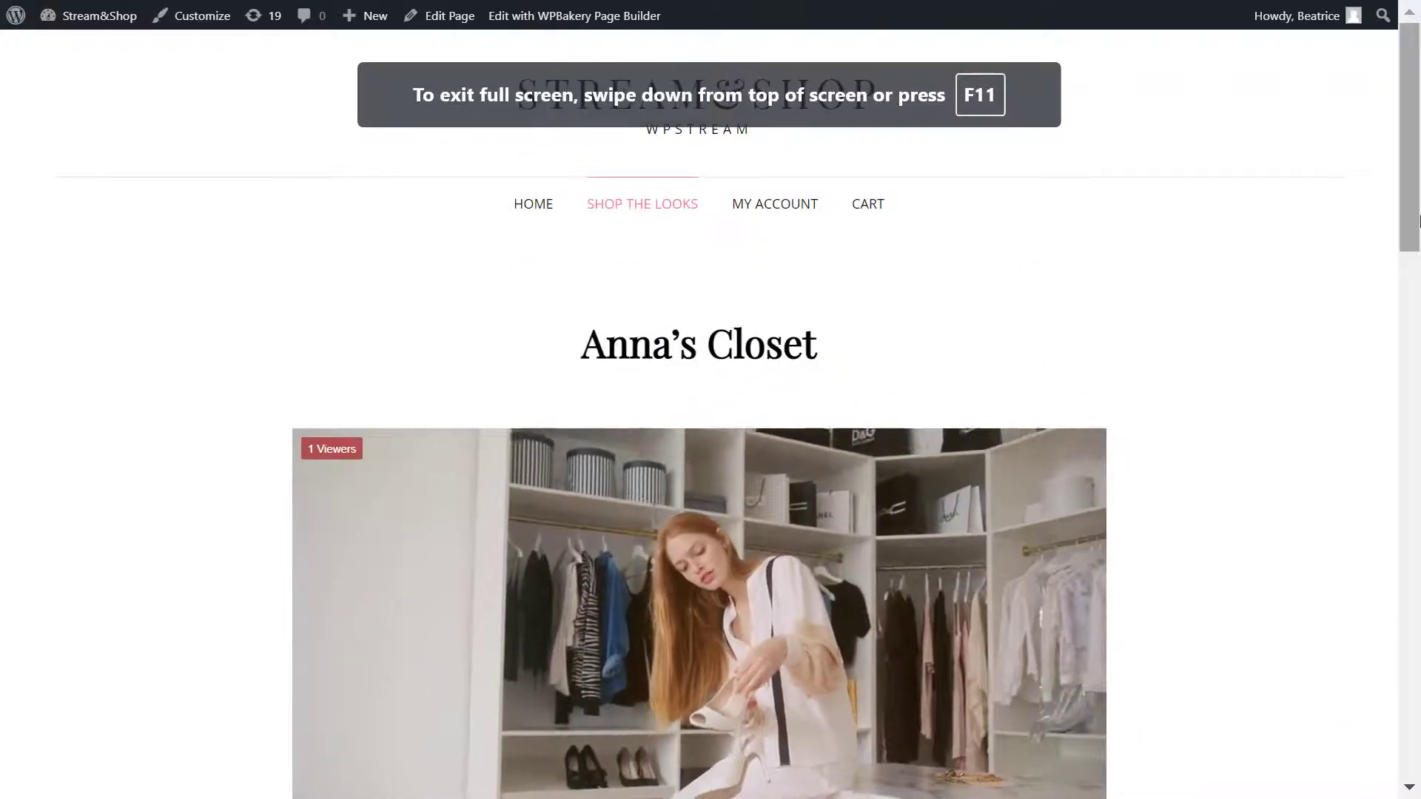
{"action": "left_click_drag", "start_coordinate": [1419, 221], "coordinate": [1419, 278]}
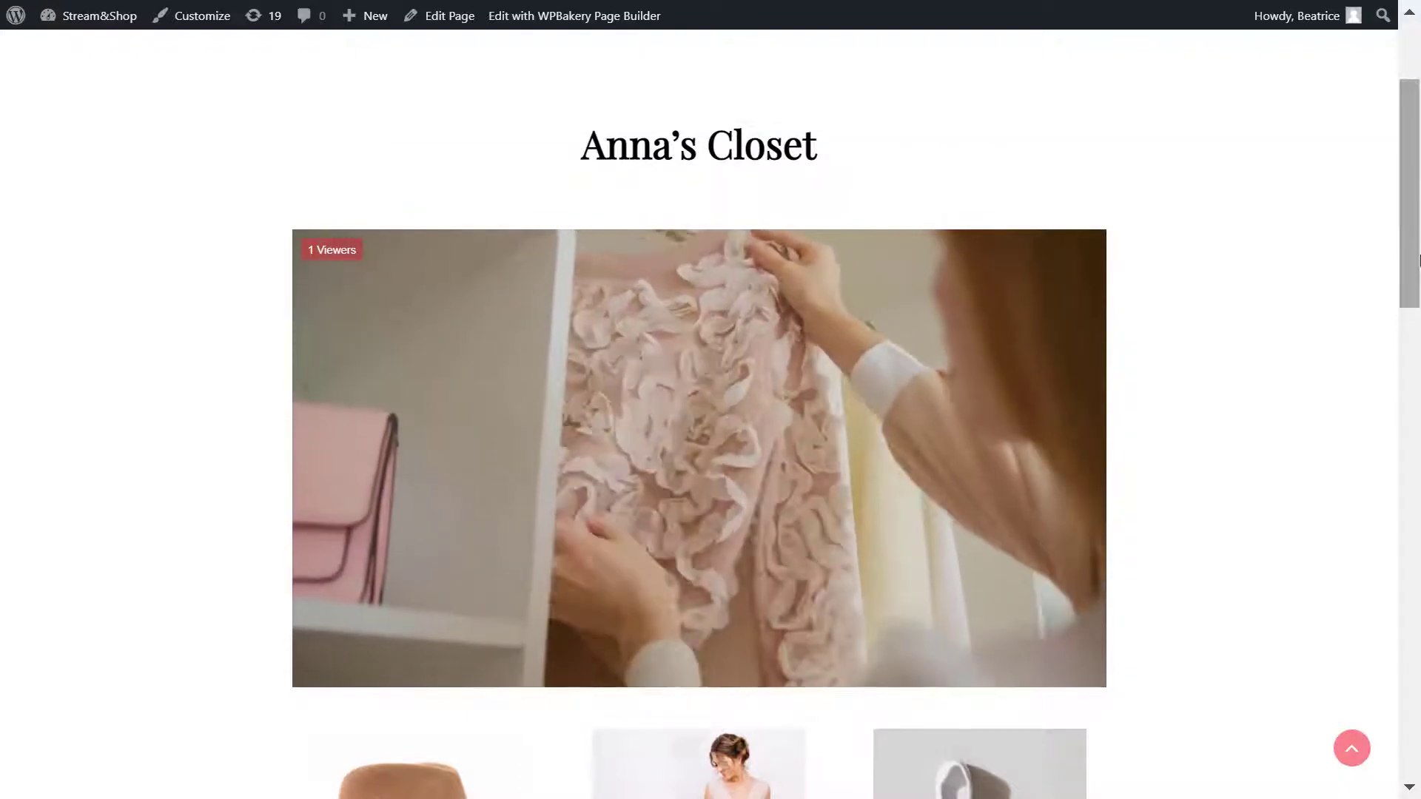
{"action": "scroll", "coordinate": [1357, 393], "scroll_direction": "up", "scroll_amount": 1}
{"action": "scroll", "coordinate": [1360, 393], "scroll_direction": "down", "scroll_amount": 4}
{"action": "scroll", "coordinate": [593, 326], "scroll_direction": "down", "scroll_amount": 3}
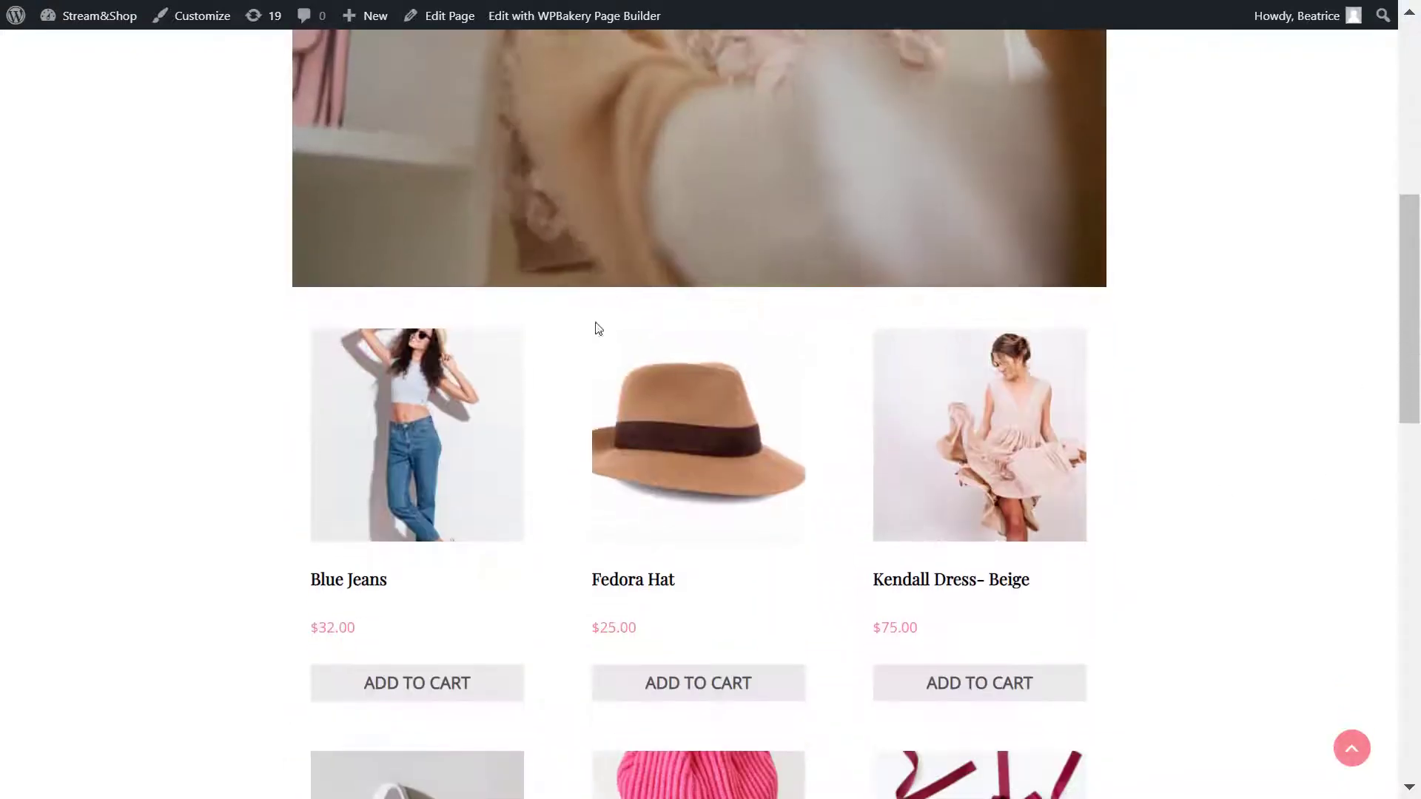
{"action": "scroll", "coordinate": [1199, 527], "scroll_direction": "down", "scroll_amount": 2}
{"action": "scroll", "coordinate": [1200, 527], "scroll_direction": "down", "scroll_amount": 5}
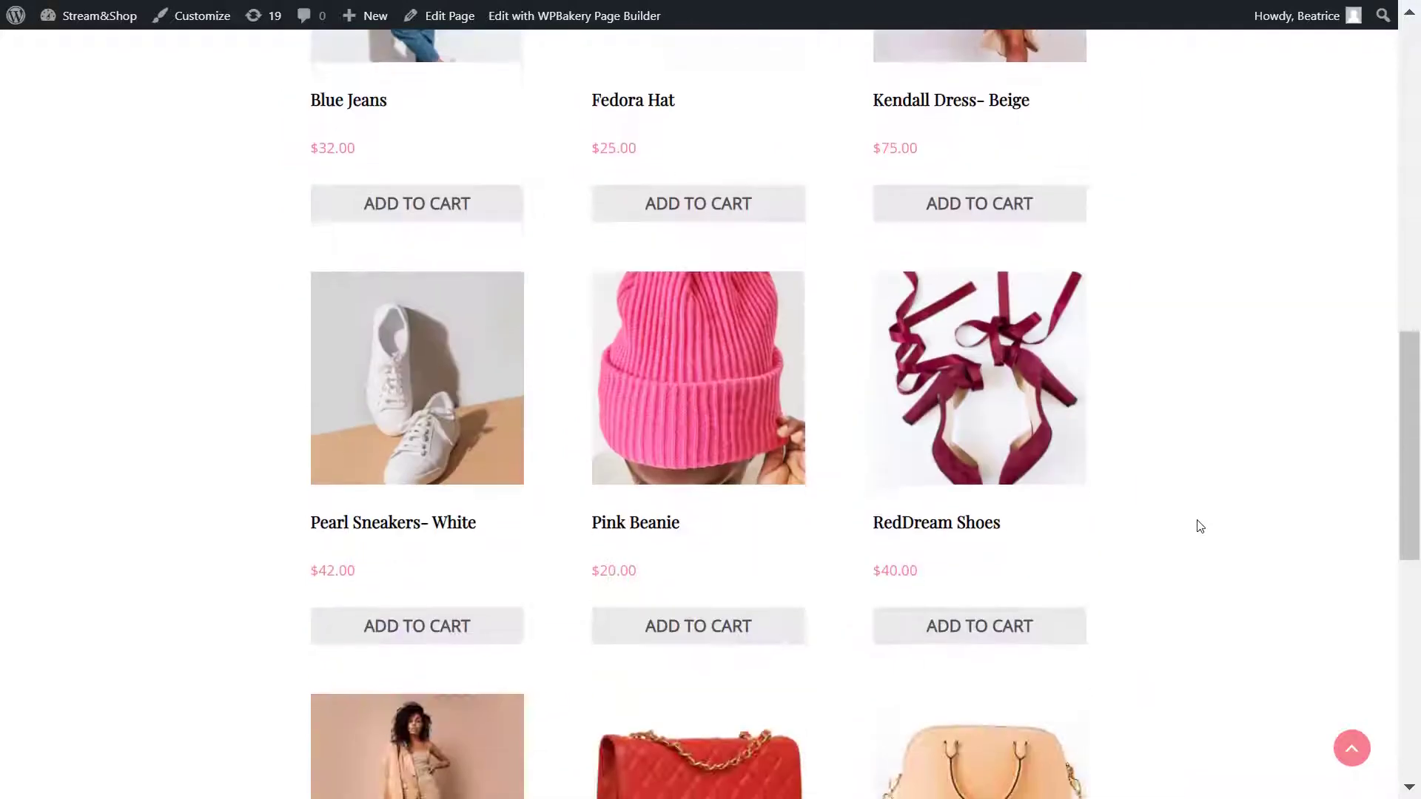
{"action": "scroll", "coordinate": [1196, 526], "scroll_direction": "up", "scroll_amount": 10}
{"action": "key", "text": "alt+Tab"}
{"action": "left_click", "coordinate": [712, 283]}
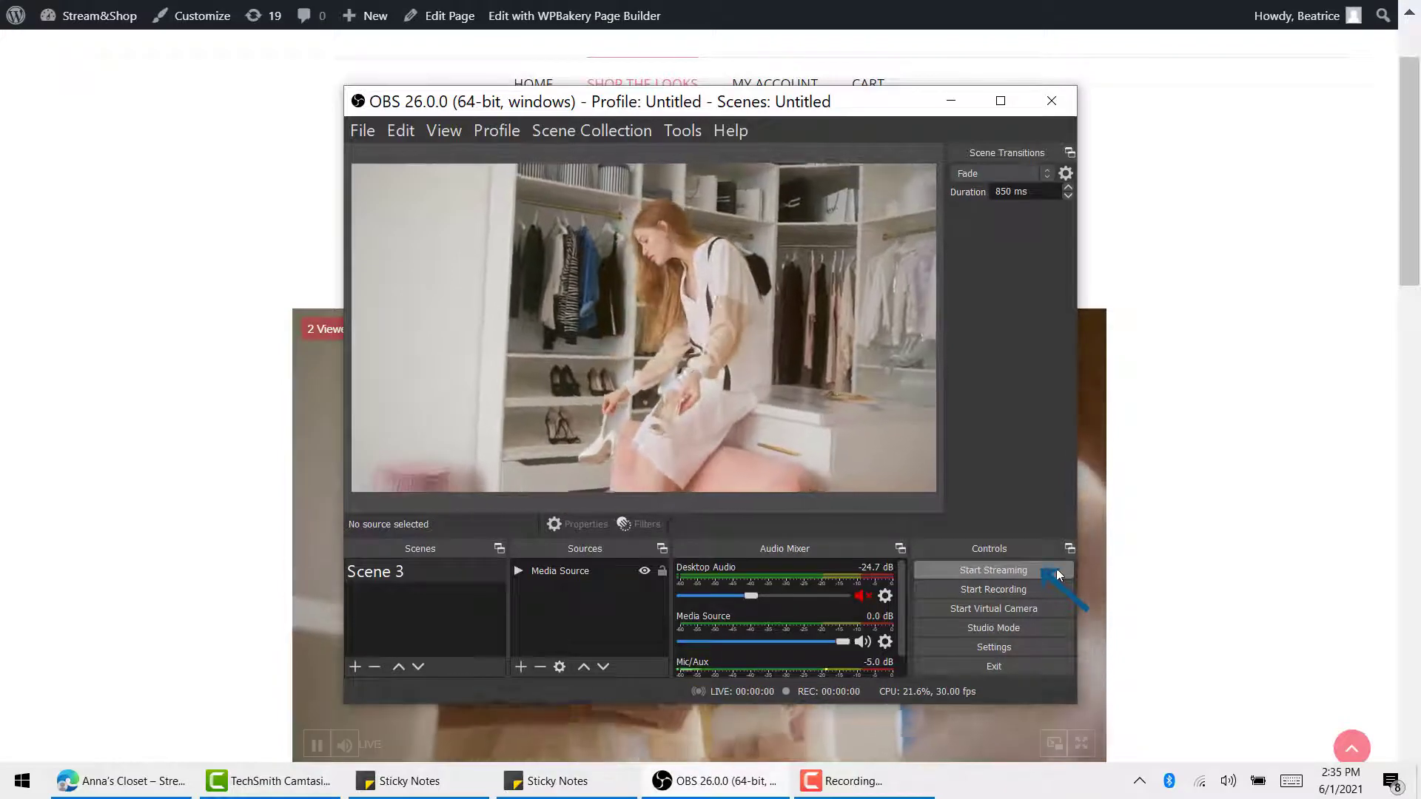
{"action": "left_click", "coordinate": [1192, 580]}
Step: Scroll to the Anna's Closet live player above the product grid to watch its paused-stream state
{"action": "scroll", "coordinate": [1391, 451], "scroll_direction": "up", "scroll_amount": 2}
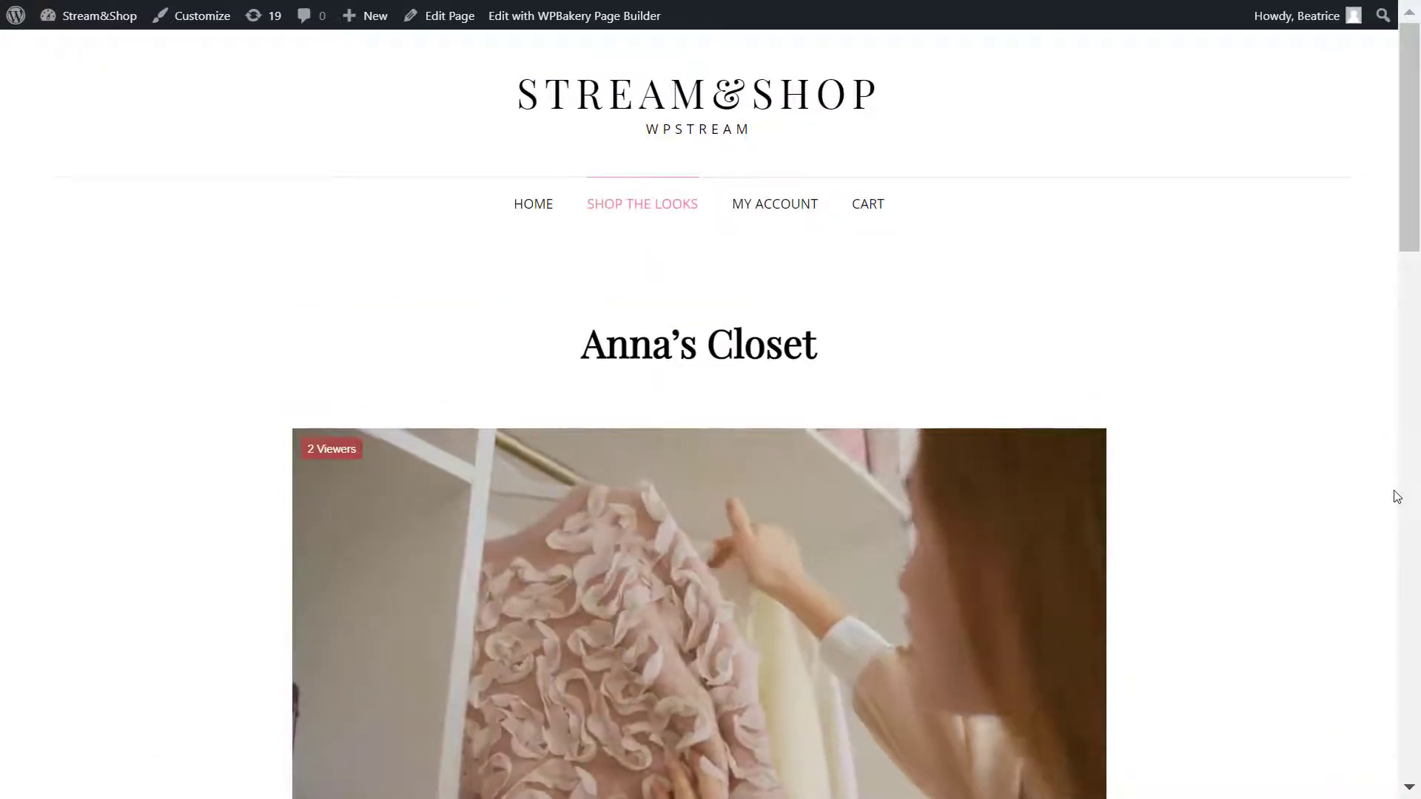
{"action": "left_click_drag", "start_coordinate": [1418, 126], "coordinate": [1406, 187]}
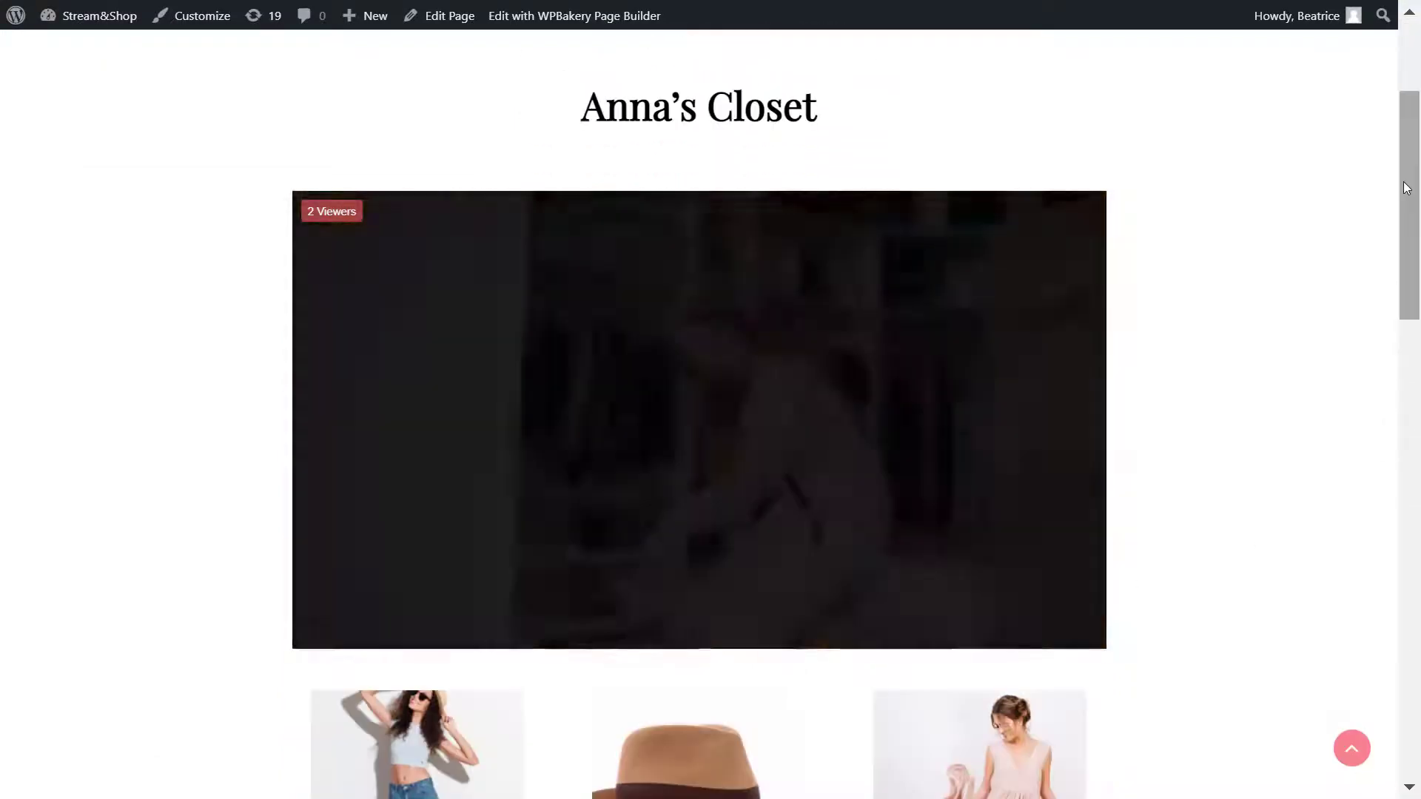